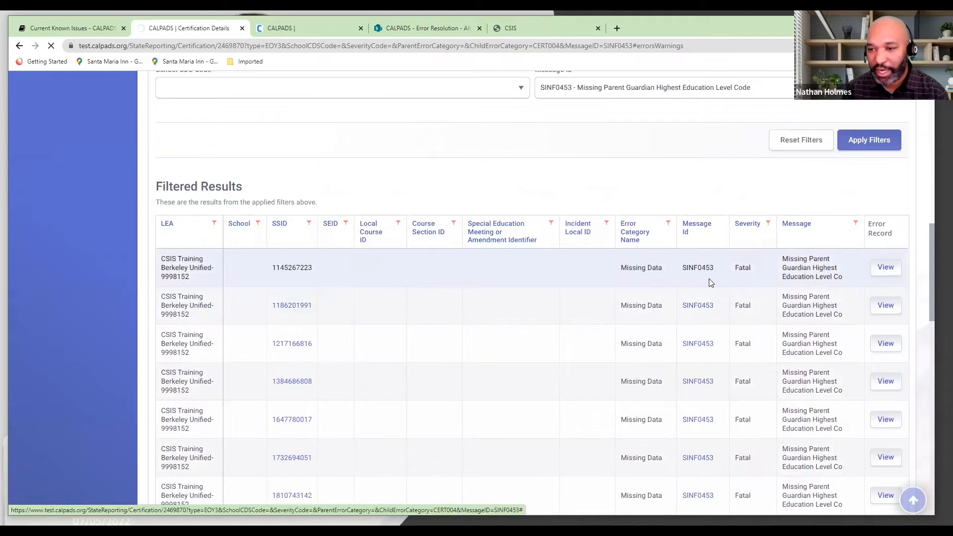
Open the first student listed in the SINF0453 filtered results in a separate browser tab and switch to it
right_click(291, 271)
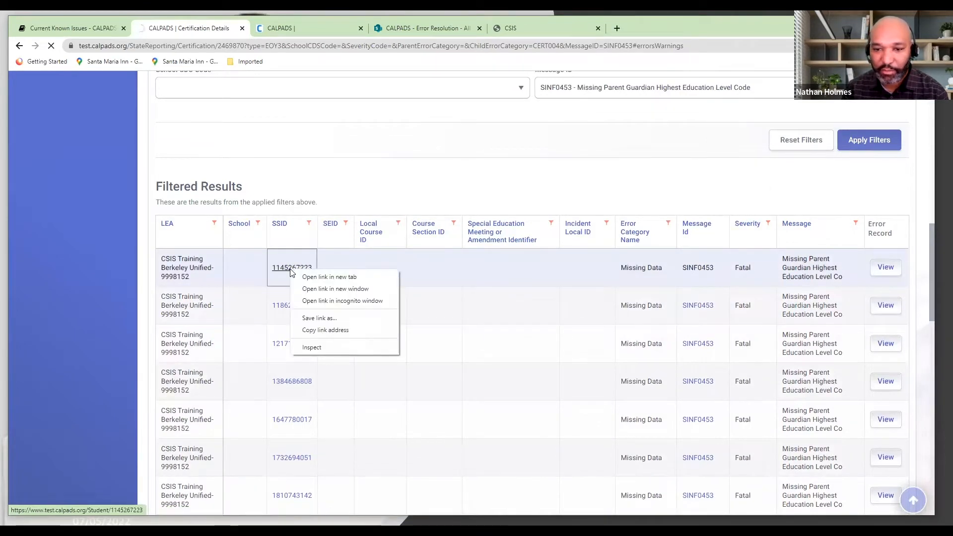
left_click(329, 278)
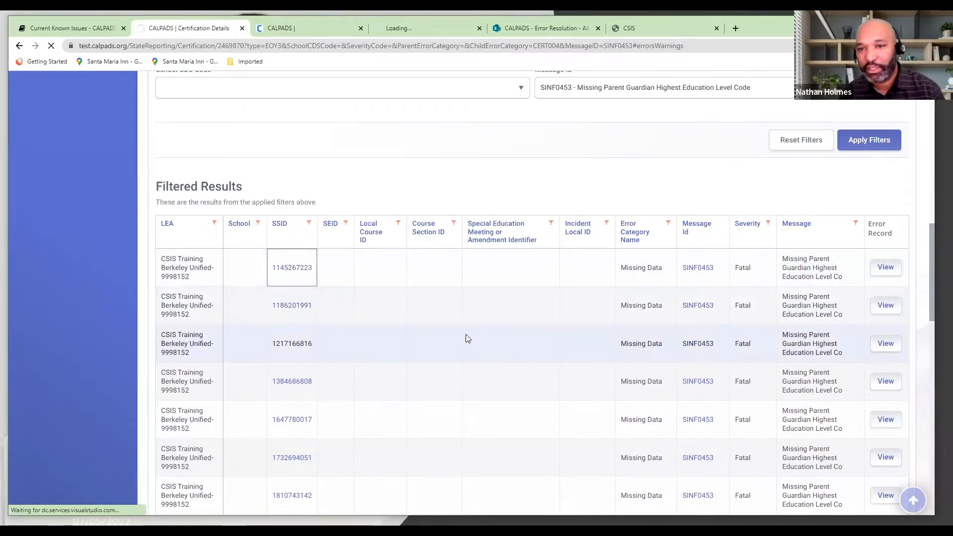
left_click(412, 30)
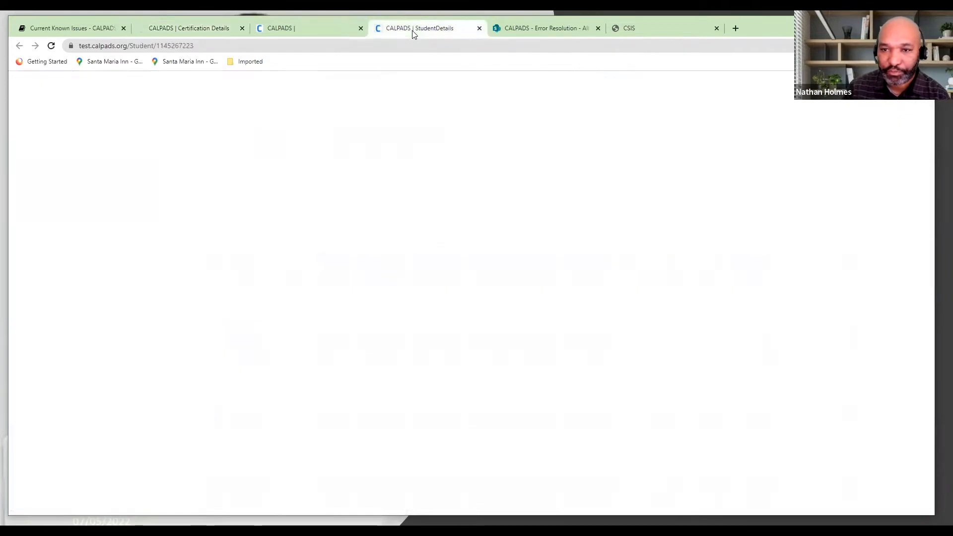
Open the student's existing demographics record at its Parent Guardian section
scroll(168, 193, "down", 2)
left_click(162, 194)
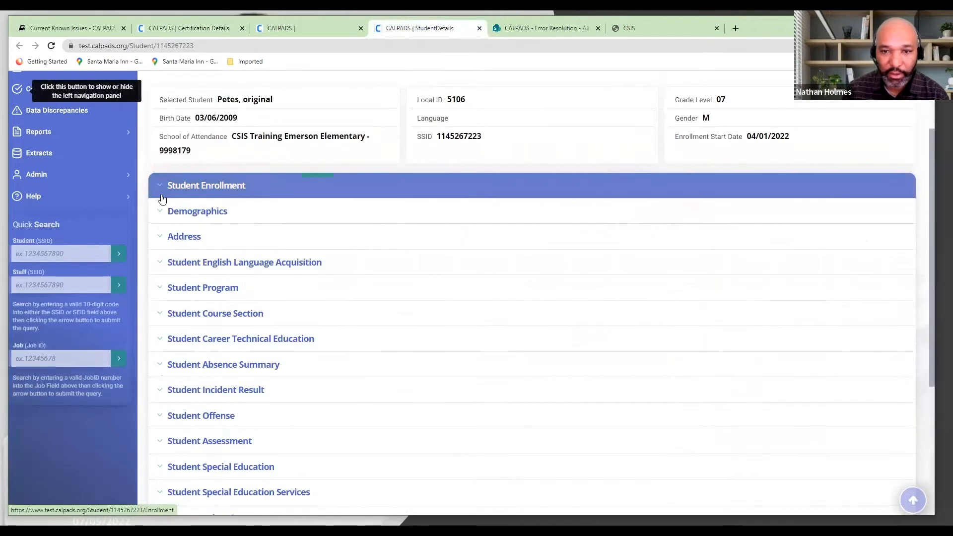
left_click(164, 213)
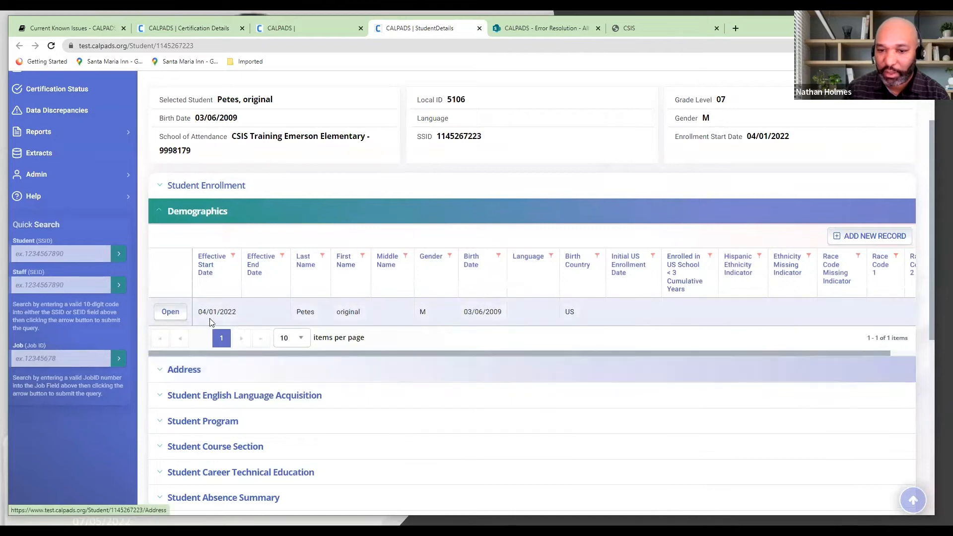
left_click(168, 313)
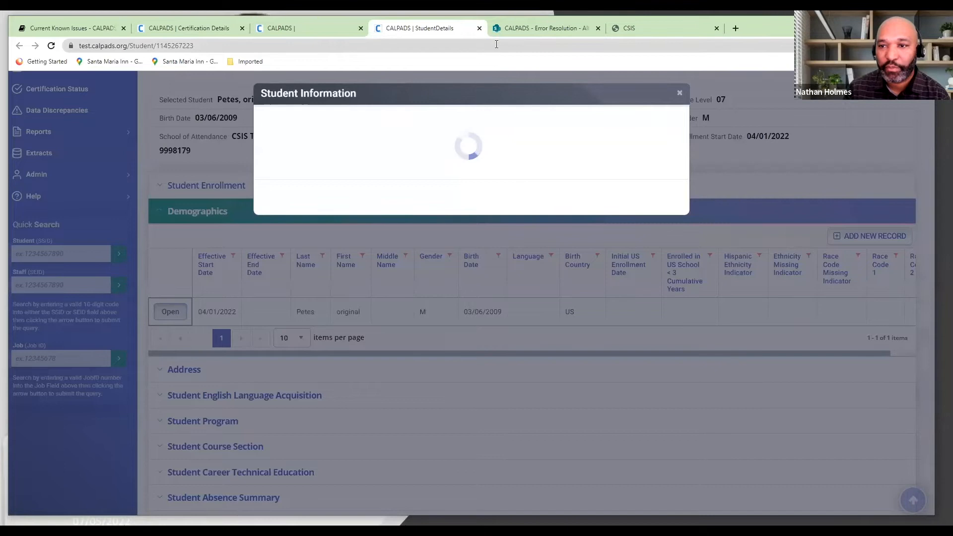
scroll(386, 152, "down", 3)
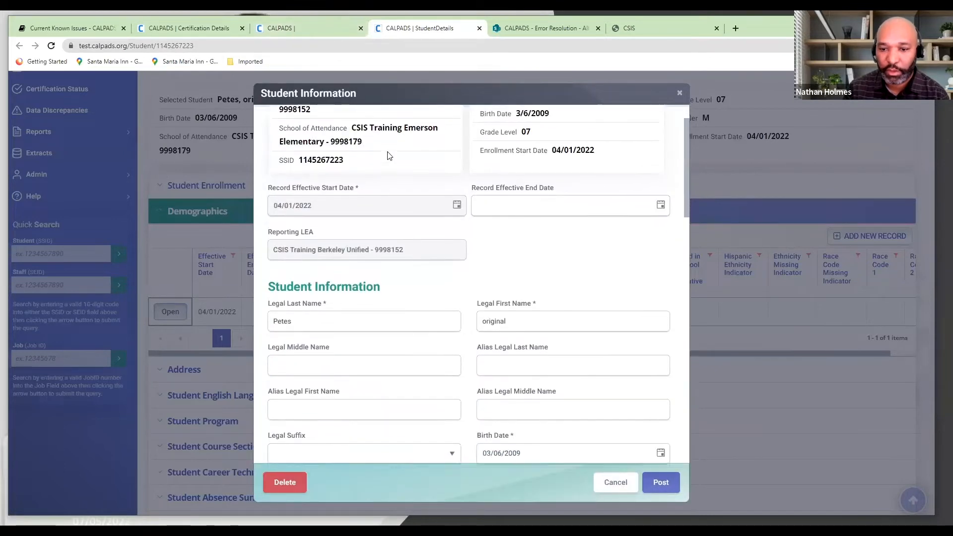
scroll(386, 151, "down", 7)
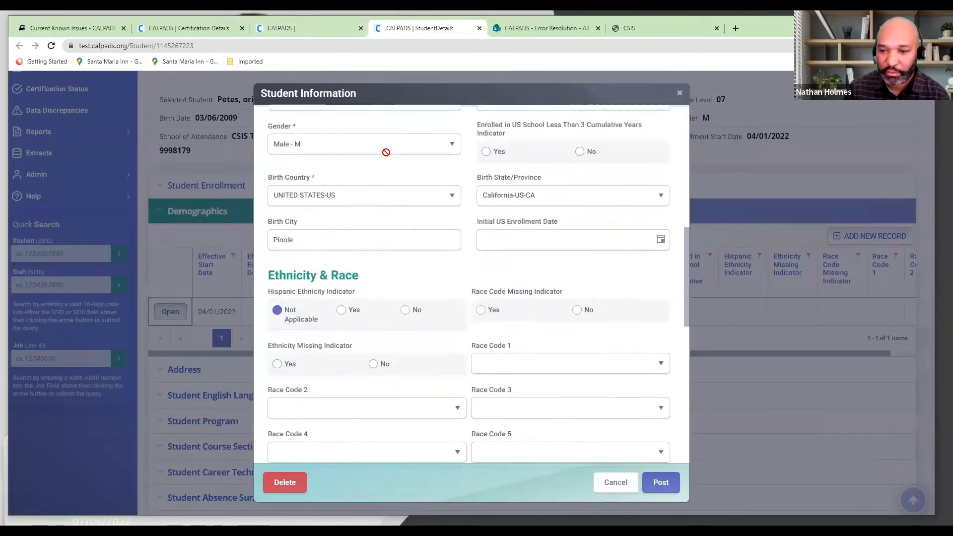
scroll(437, 209, "down", 3)
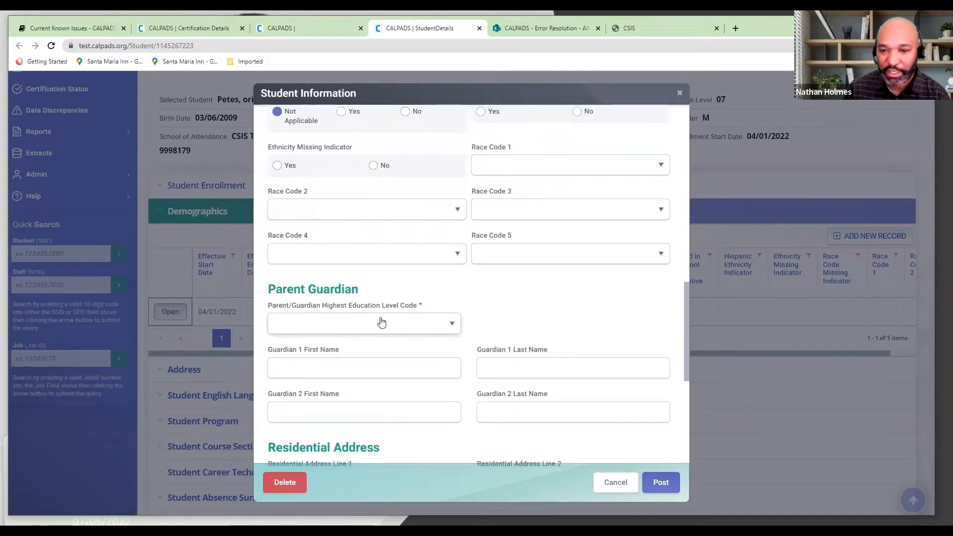
Switch to the CALPADSErrorList workbook in Excel and filter the Student Information sheet's Error # column to SINF0453 only
mouse_move(402, 529)
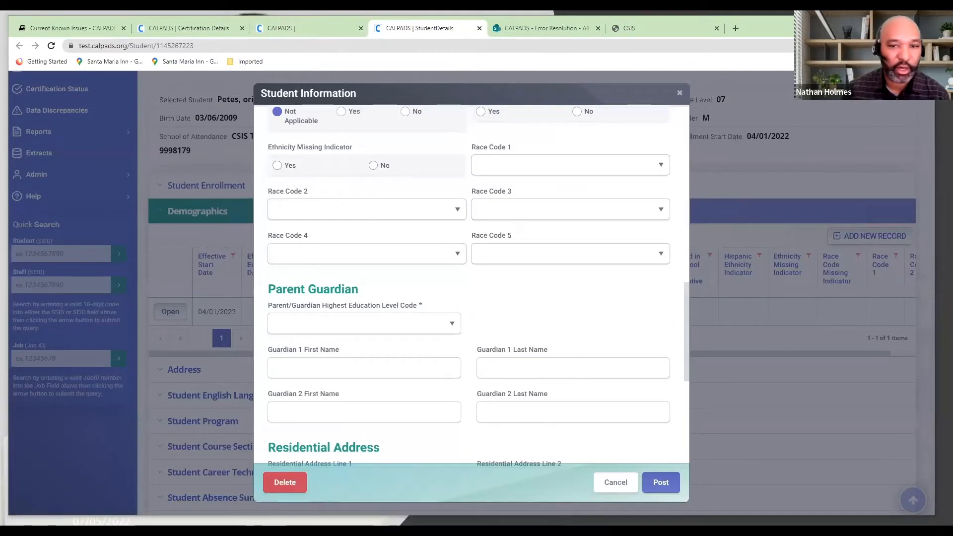
left_click(402, 529)
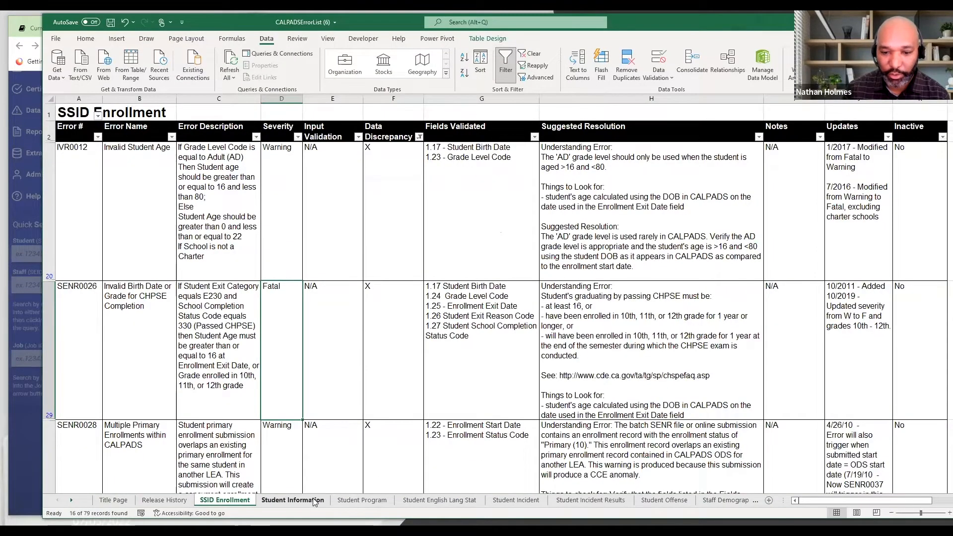
left_click(299, 501)
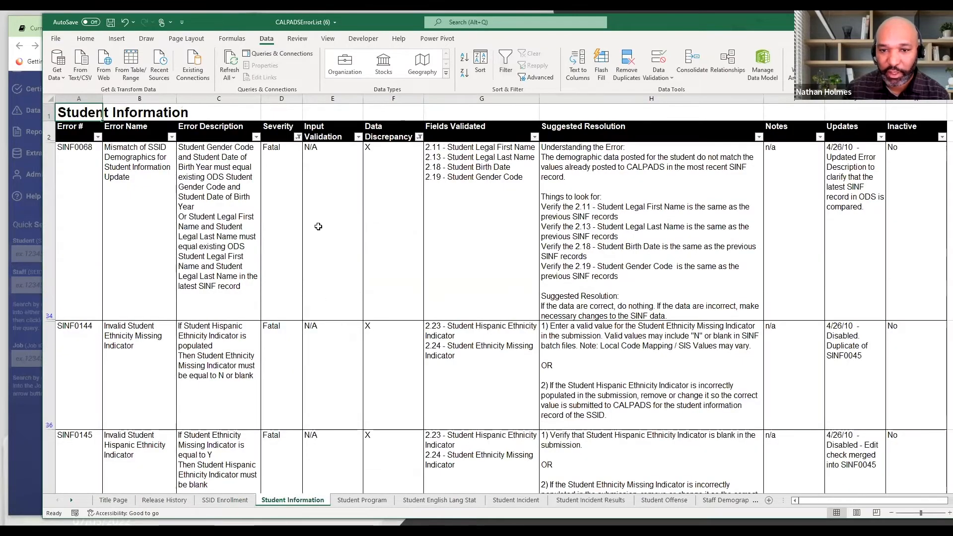
left_click(97, 137)
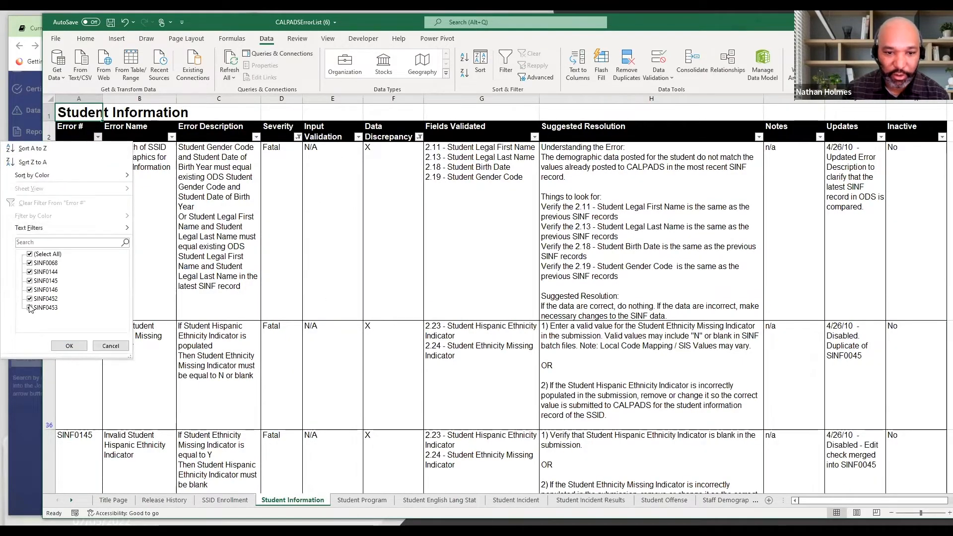
left_click(30, 254)
left_click(31, 308)
left_click(69, 345)
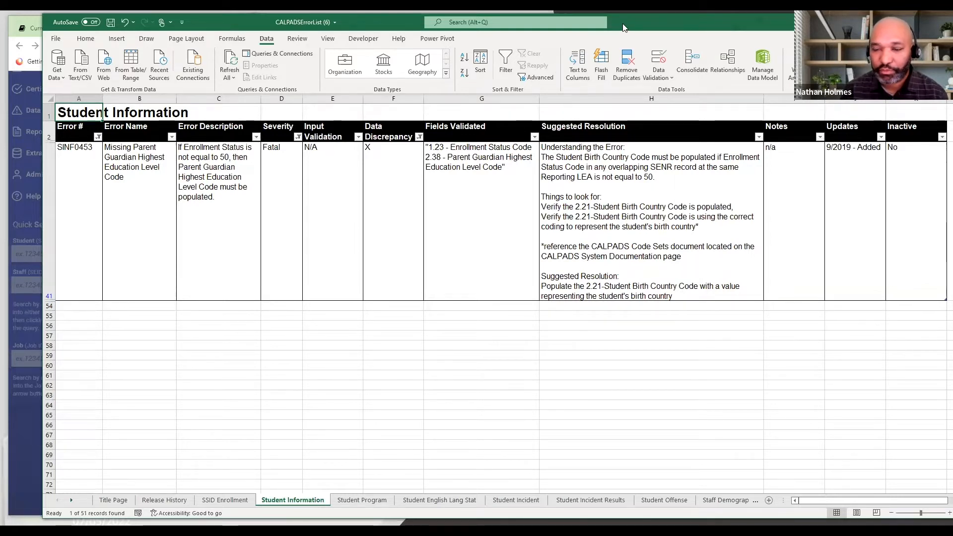
Return to the student's record in the browser and set Parent/Guardian Highest Education Level Code to Graduate Degree or Higher-10
key("alt+Tab")
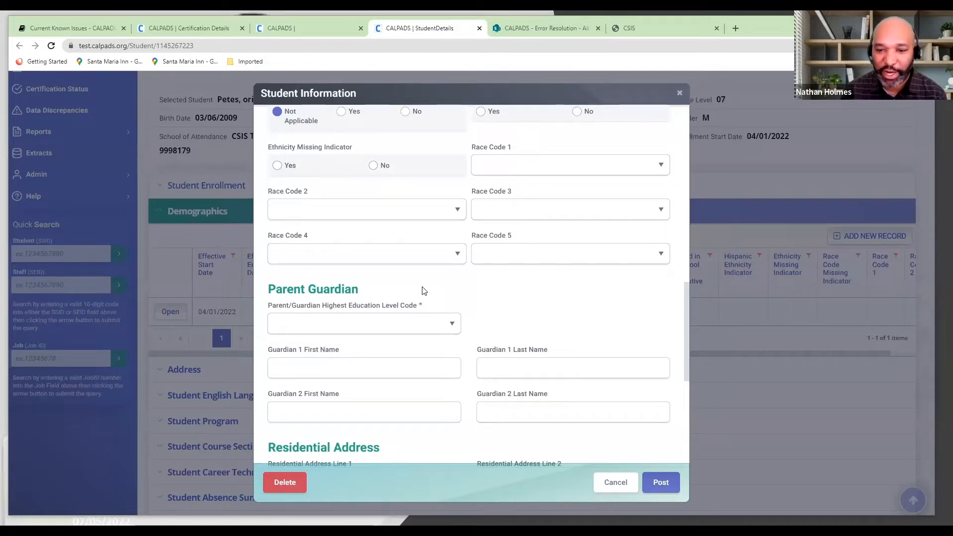
left_click(403, 329)
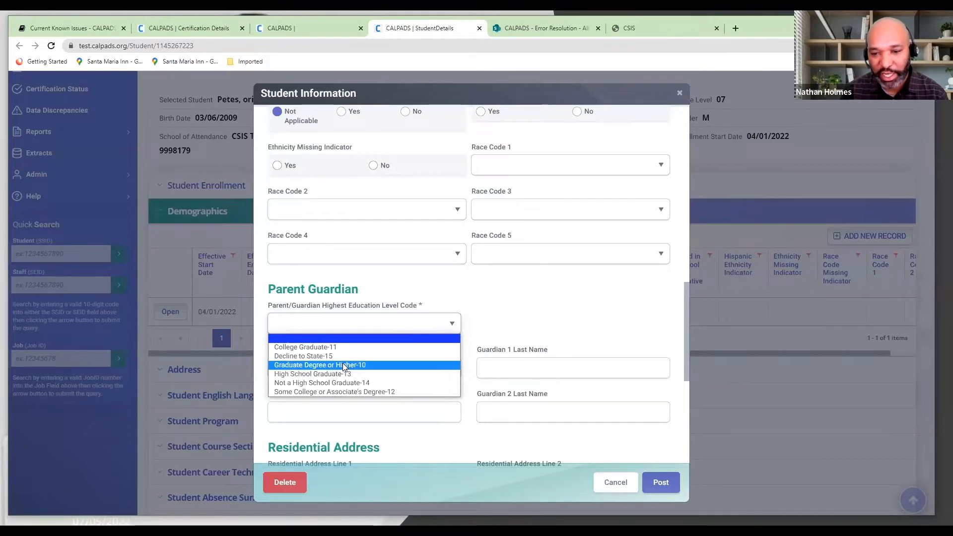
left_click(343, 365)
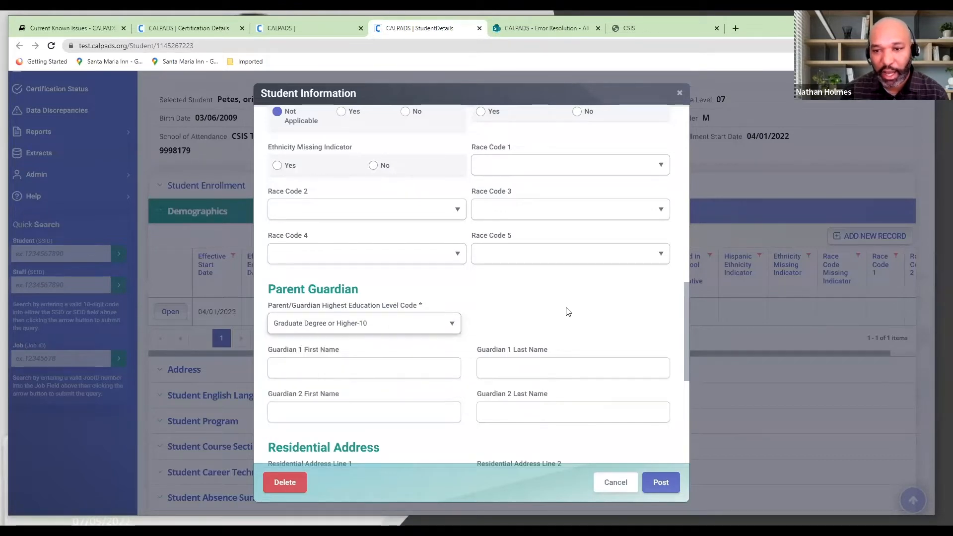
Review the record's other fields and the available education level codes, and post the demographic record with Graduate Degree or Higher-10
scroll(568, 312, "up", 2)
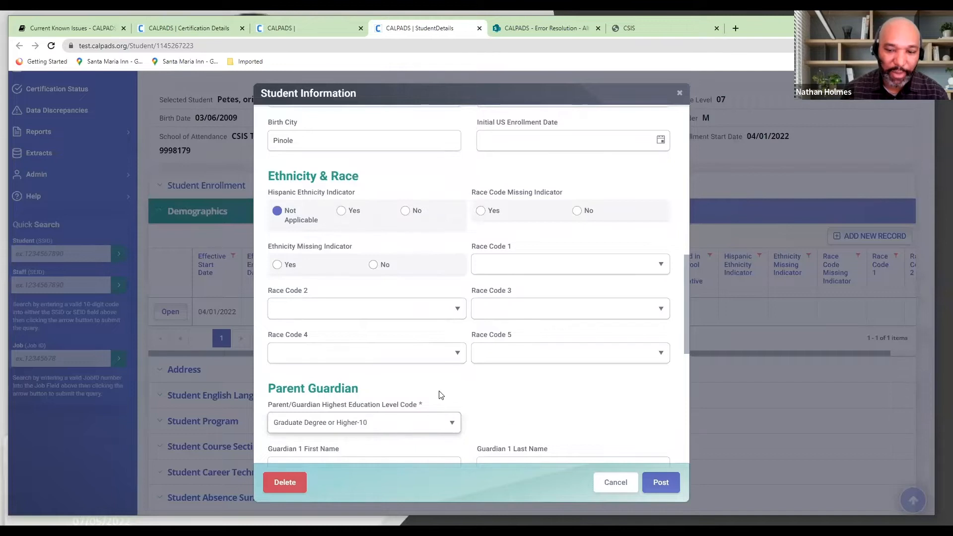
scroll(493, 384, "up", 10)
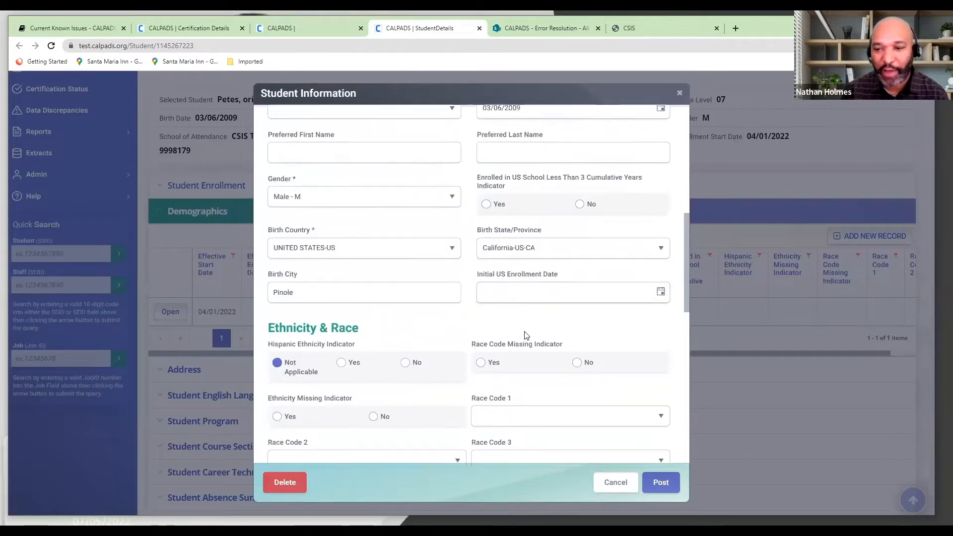
scroll(511, 324, "up", 4)
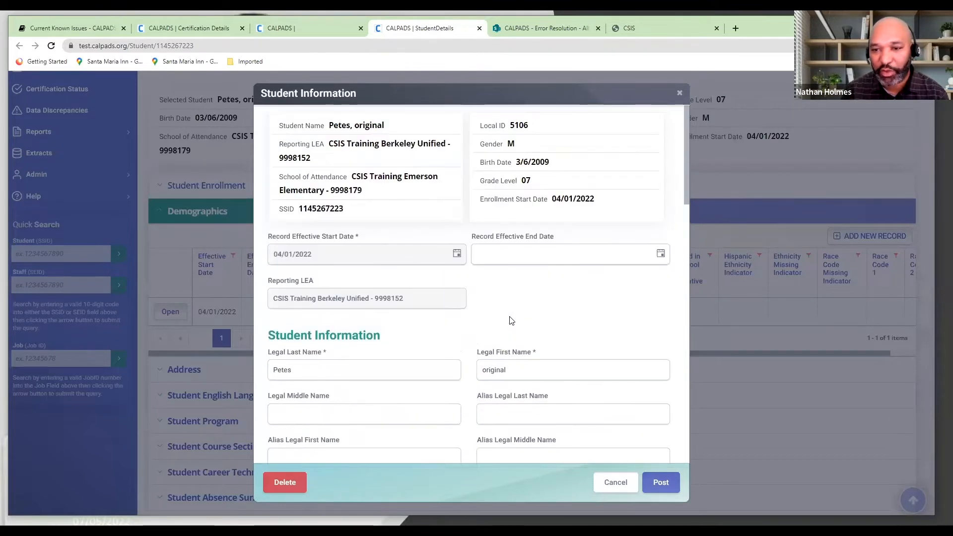
scroll(511, 320, "down", 4)
scroll(487, 407, "down", 4)
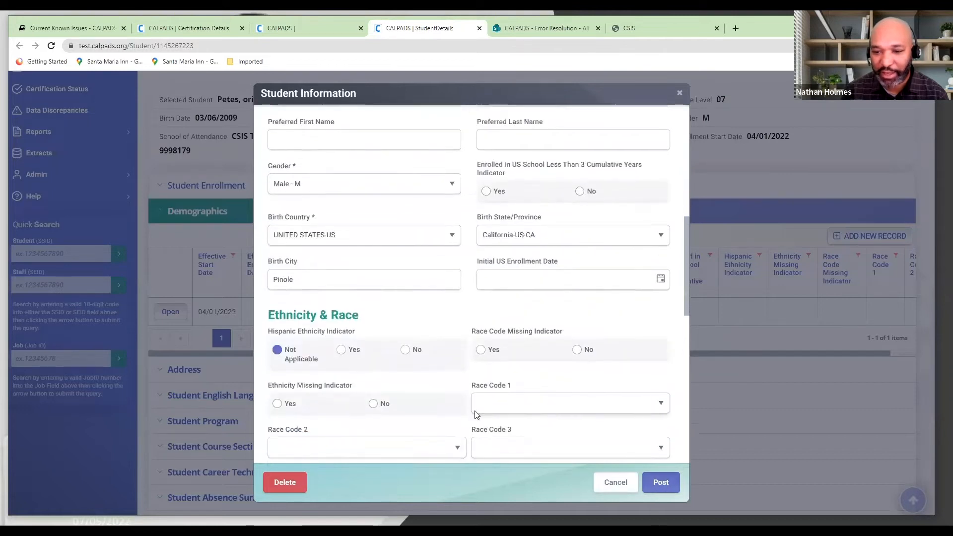
scroll(476, 415, "down", 5)
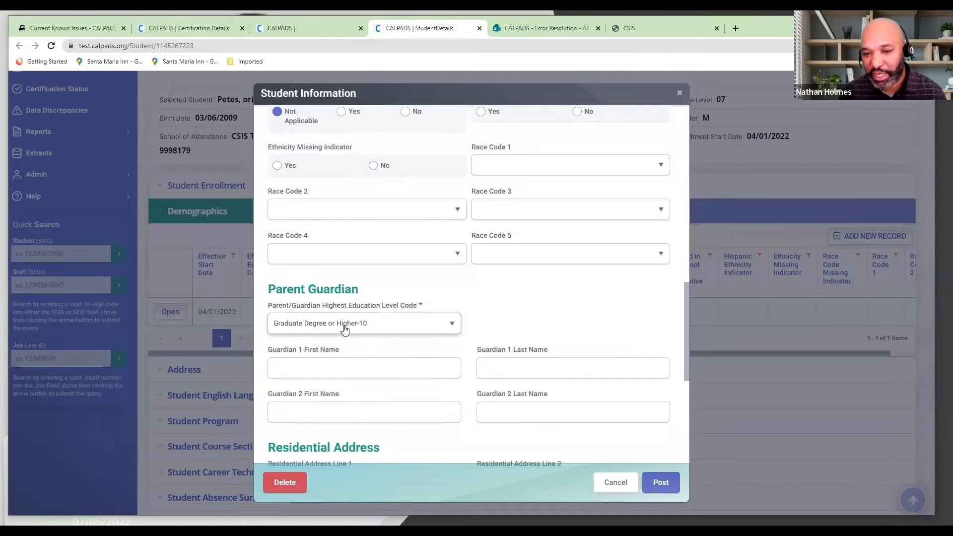
left_click(343, 327)
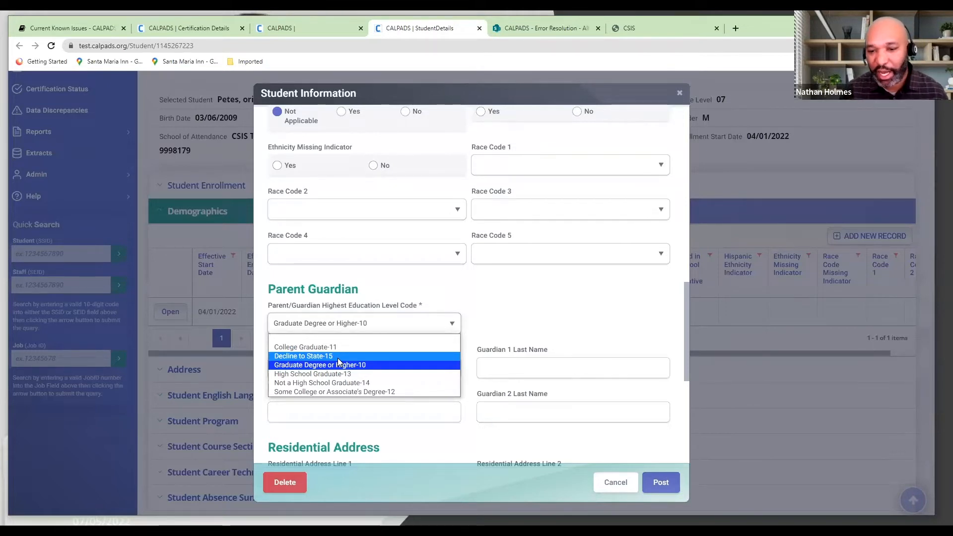
left_click(659, 491)
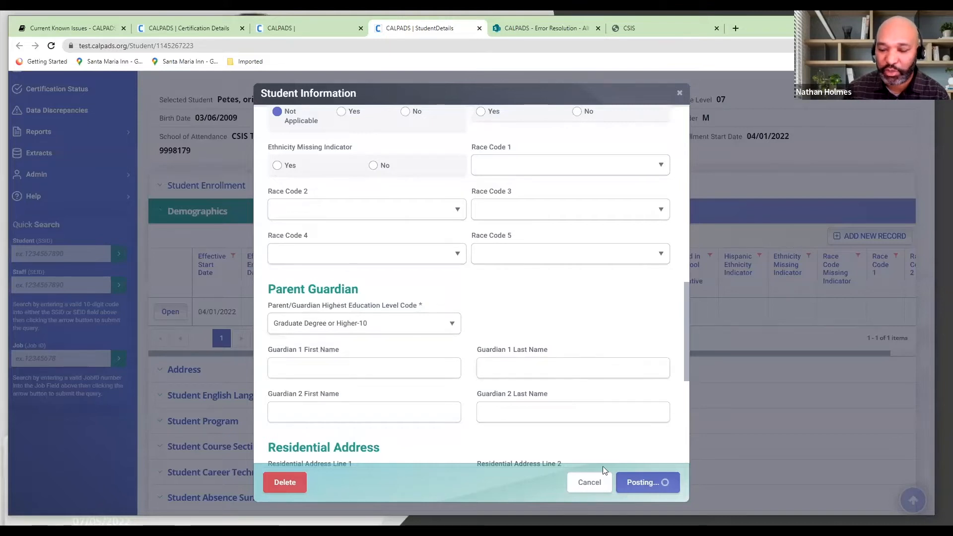
scroll(516, 357, "up", 2)
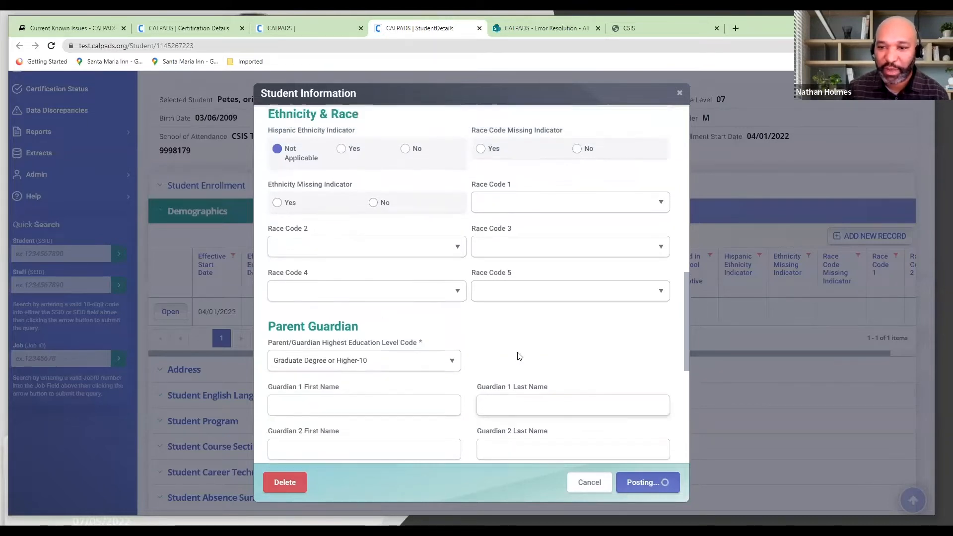
scroll(520, 357, "up", 1)
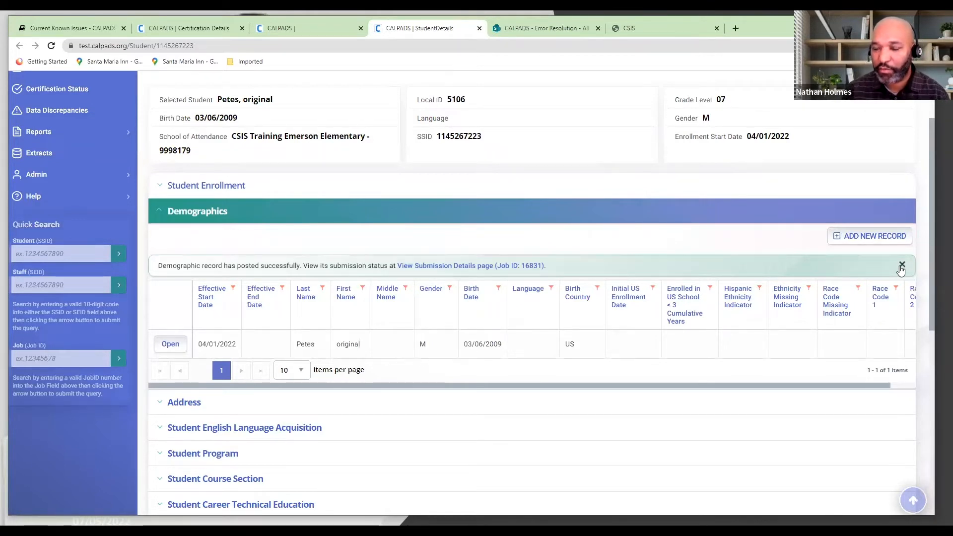
Expand the enrollment and demographics sections, reopen the demographics record to check its Parent/Guardian Highest Education Level Code, and close it
left_click(509, 219)
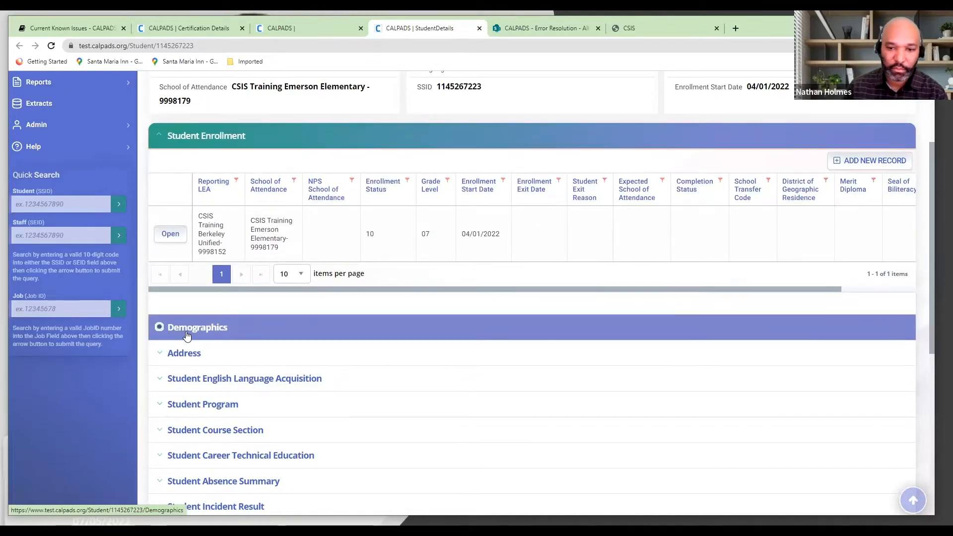
left_click(187, 334)
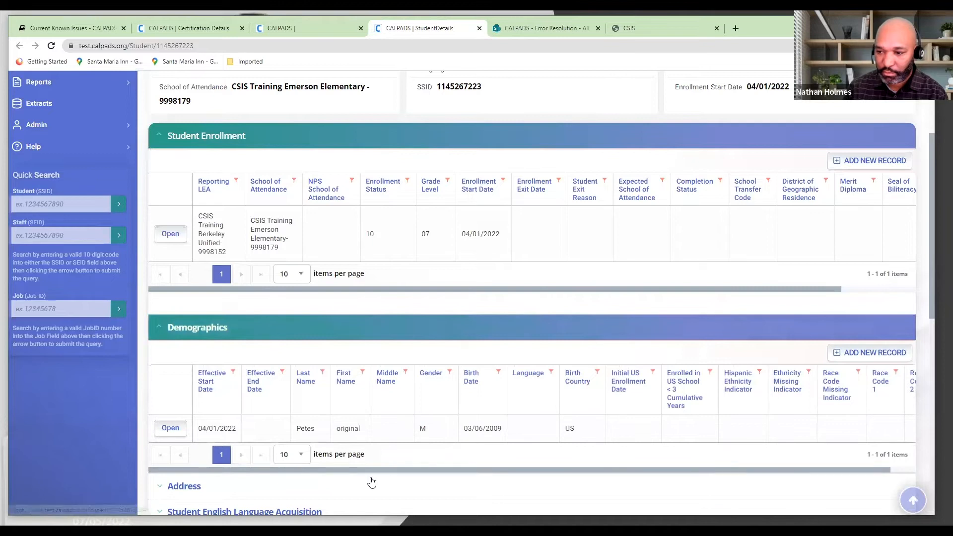
left_click_drag(369, 471, 396, 471)
left_click(153, 428)
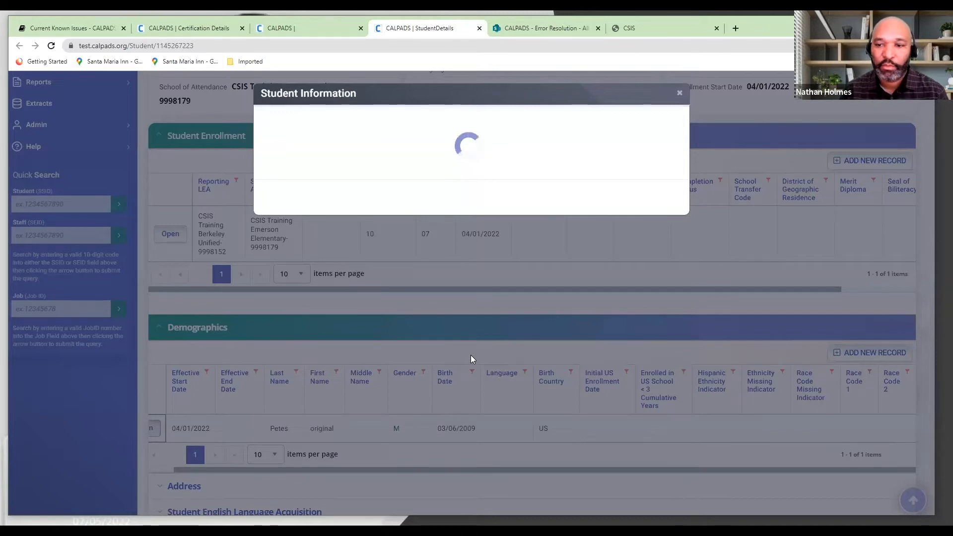
scroll(545, 311, "down", 4)
scroll(545, 311, "down", 7)
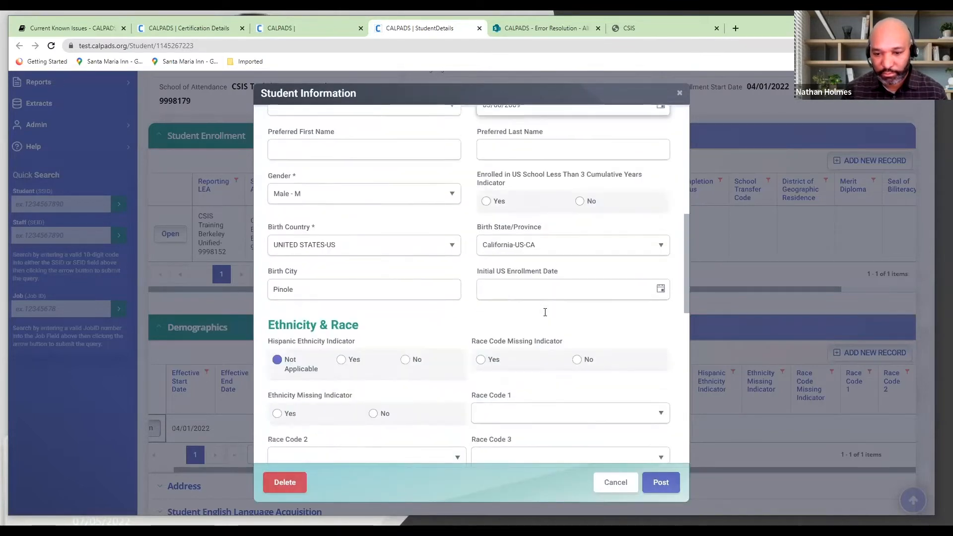
scroll(545, 316, "down", 1)
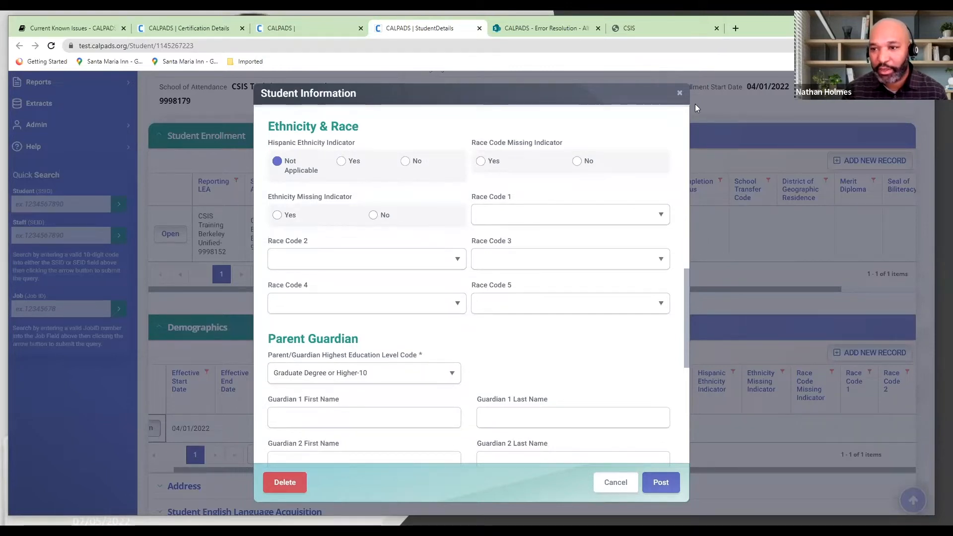
left_click(680, 94)
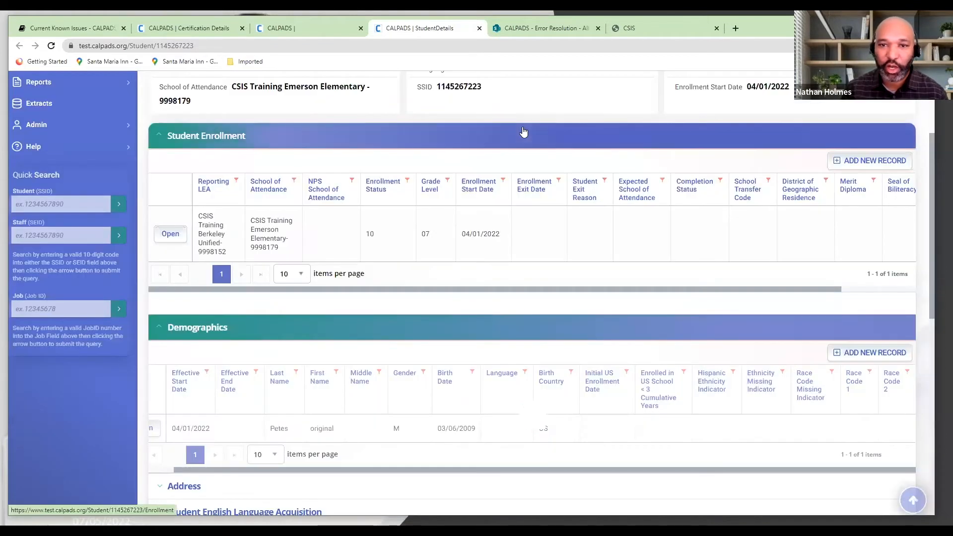
Return to the Certification Details page and view the EOY3 revision summary above the validation errors
left_click(231, 29)
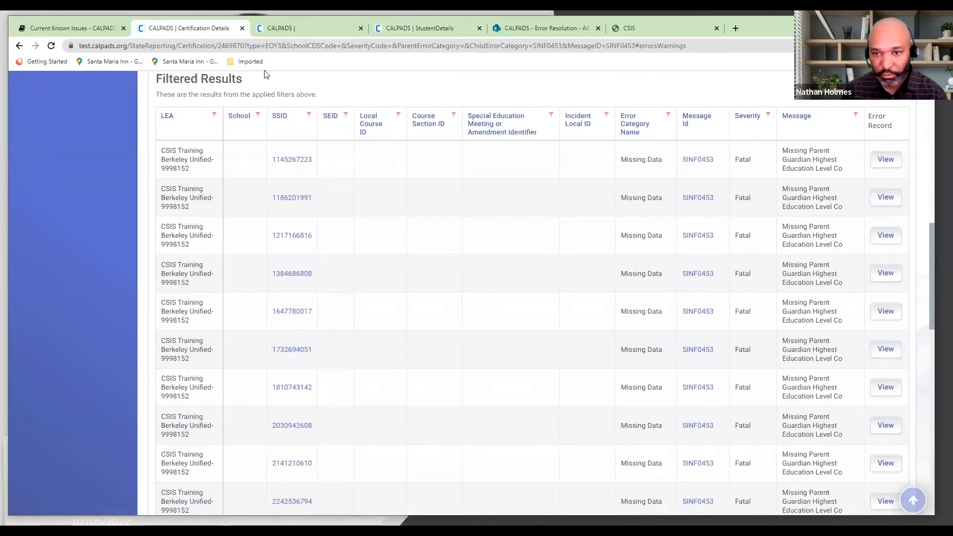
scroll(347, 194, "up", 10)
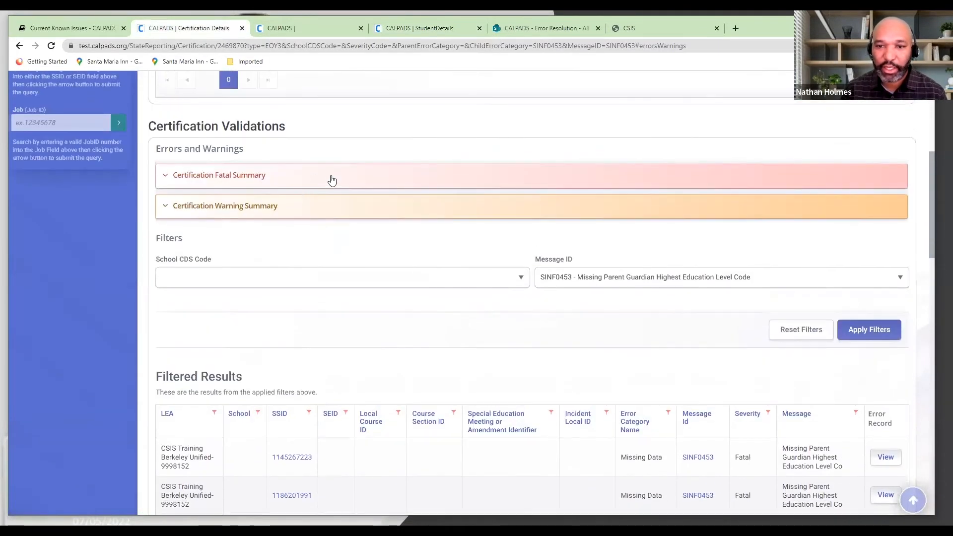
scroll(342, 197, "up", 3)
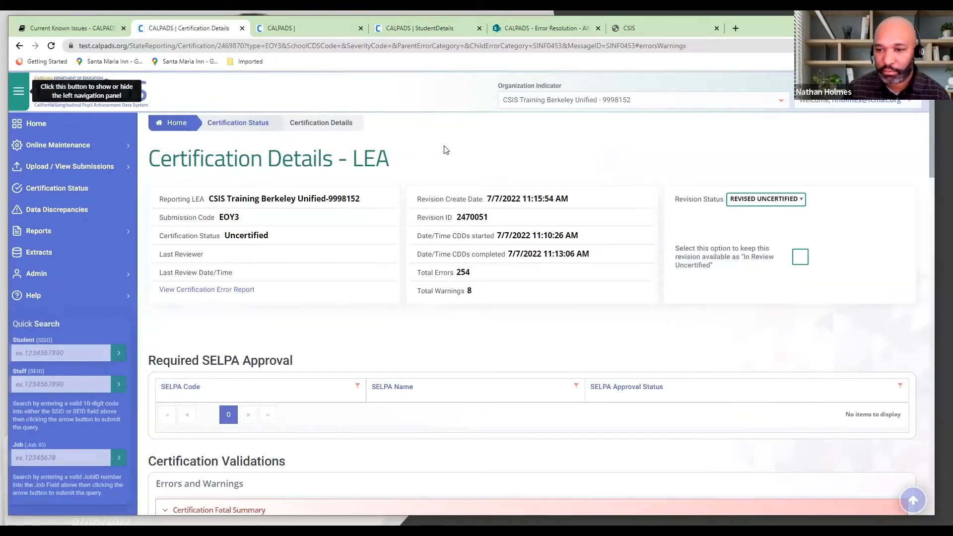
Examine the EOY3 revision's CDDs started and CDDs completed dates and times on the Certification Details page
scroll(445, 150, "down", 4)
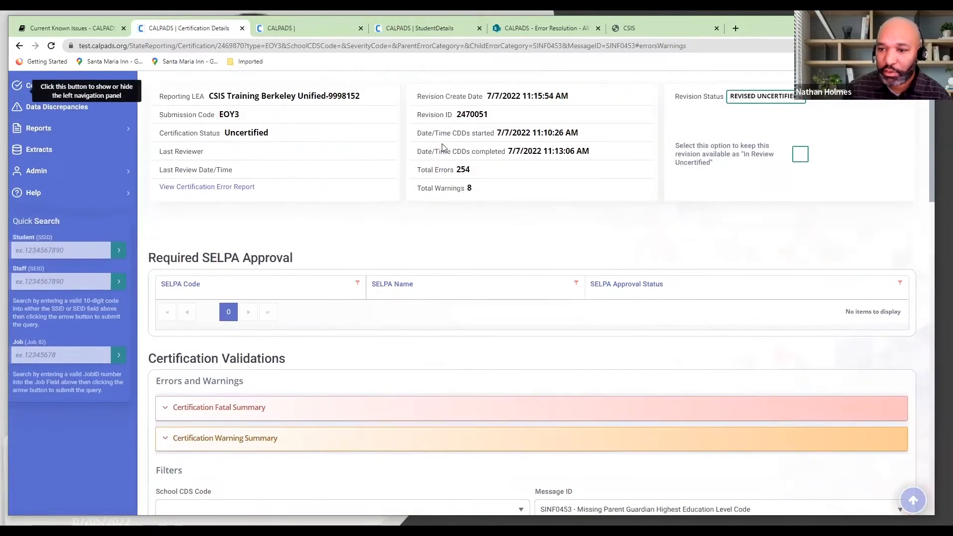
scroll(513, 196, "up", 3)
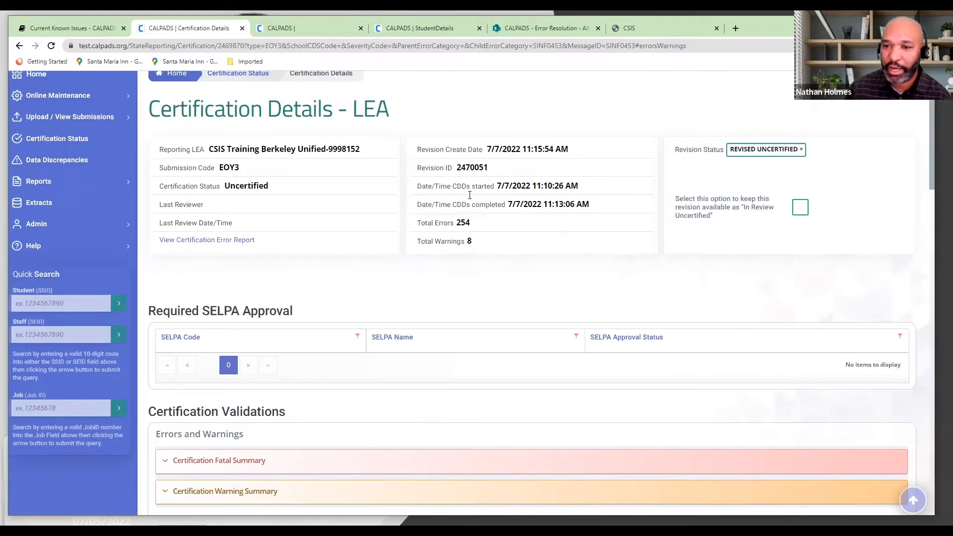
left_click_drag(416, 183, 596, 214)
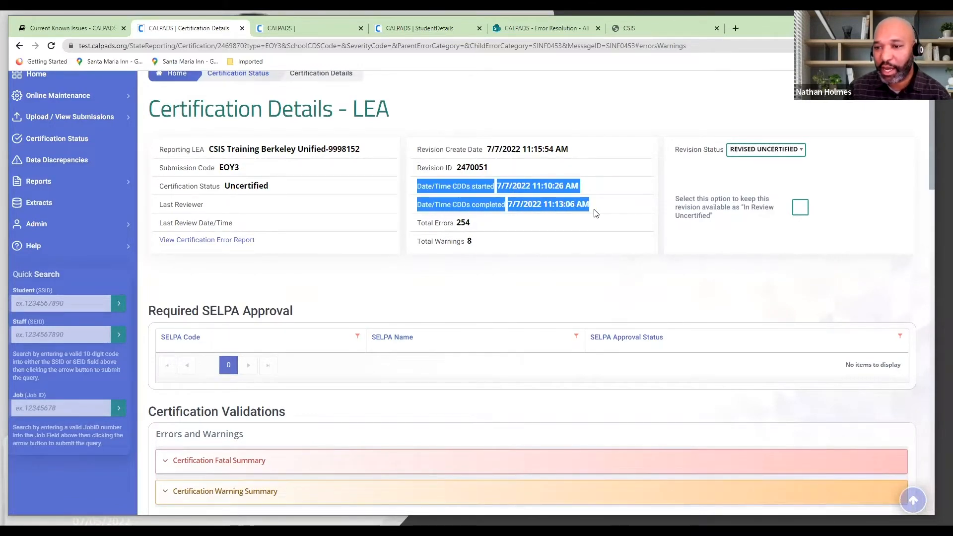
left_click(528, 223)
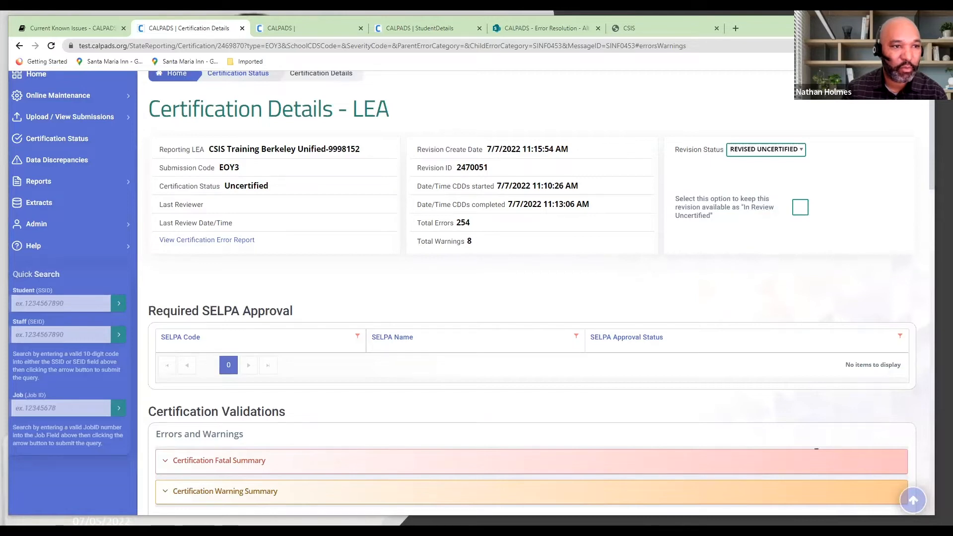
key("alt+Tab")
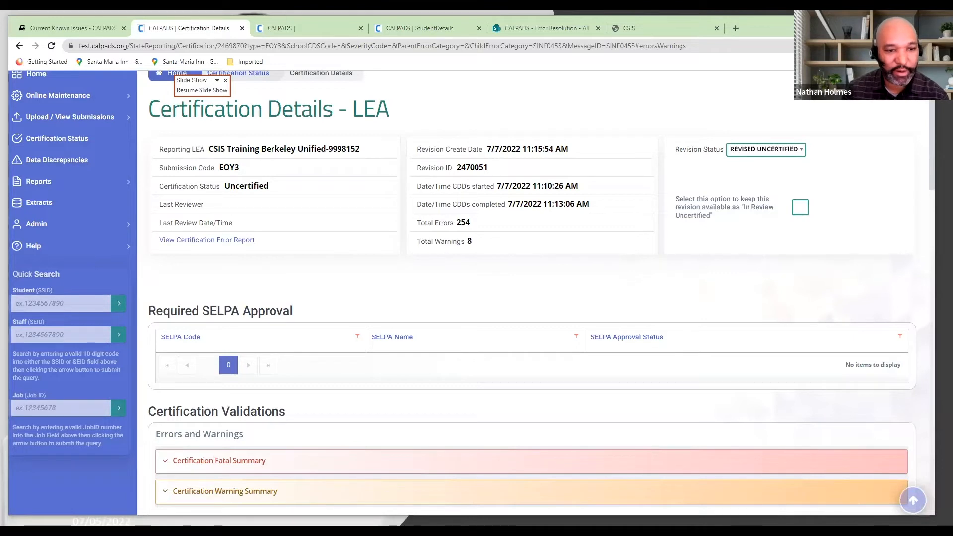
Expand the Certification Fatal Summary and review the error counts on both of its pages against the revision's total errors
scroll(385, 298, "down", 1)
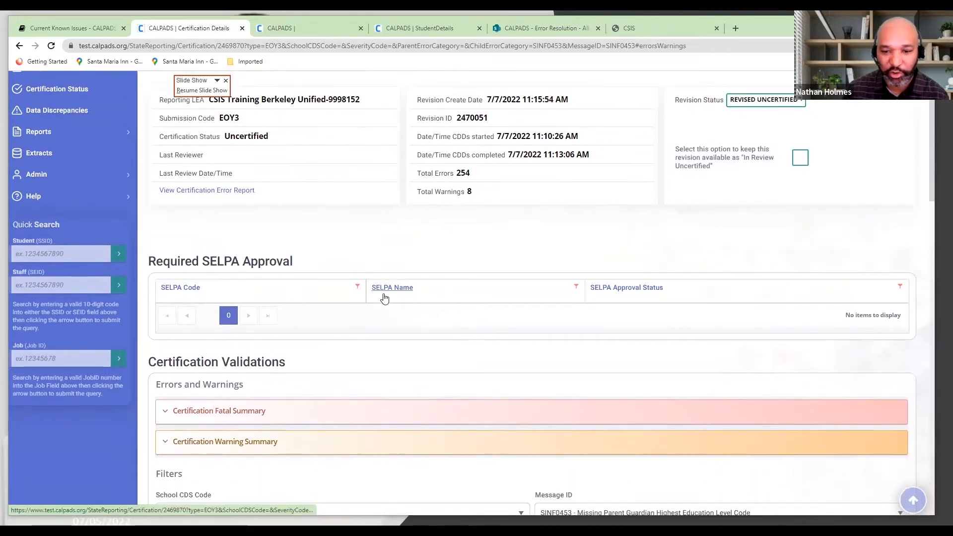
scroll(385, 297, "down", 2)
left_click(324, 320)
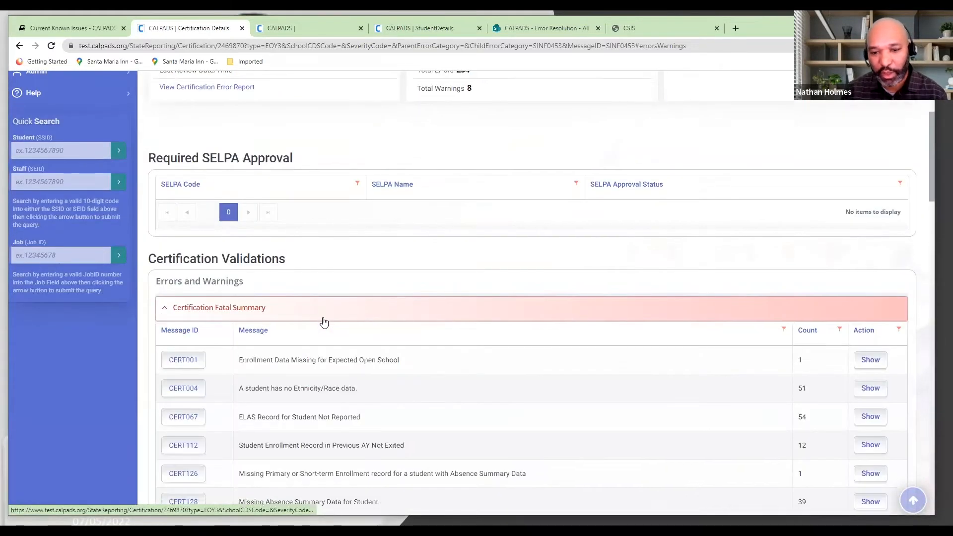
scroll(324, 322, "down", 5)
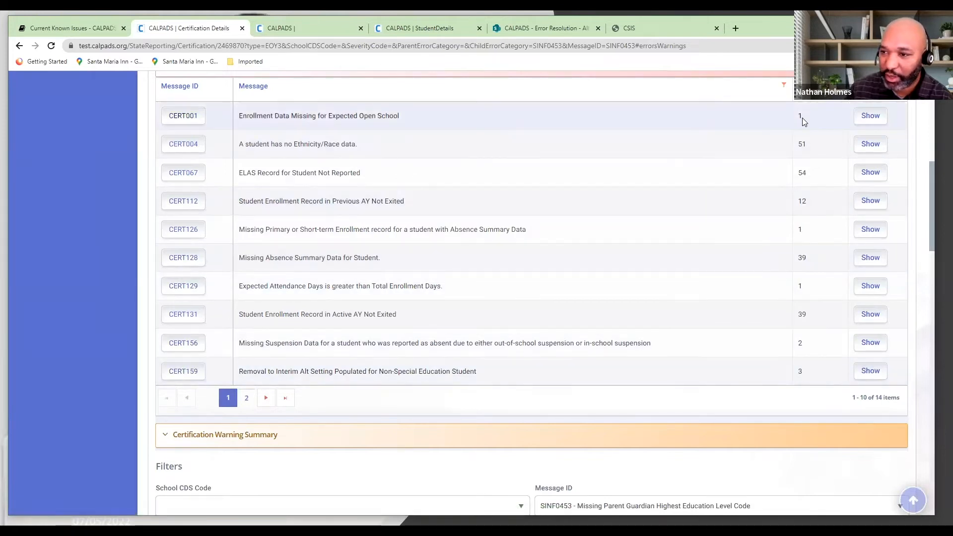
left_click(246, 402)
scroll(304, 323, "up", 2)
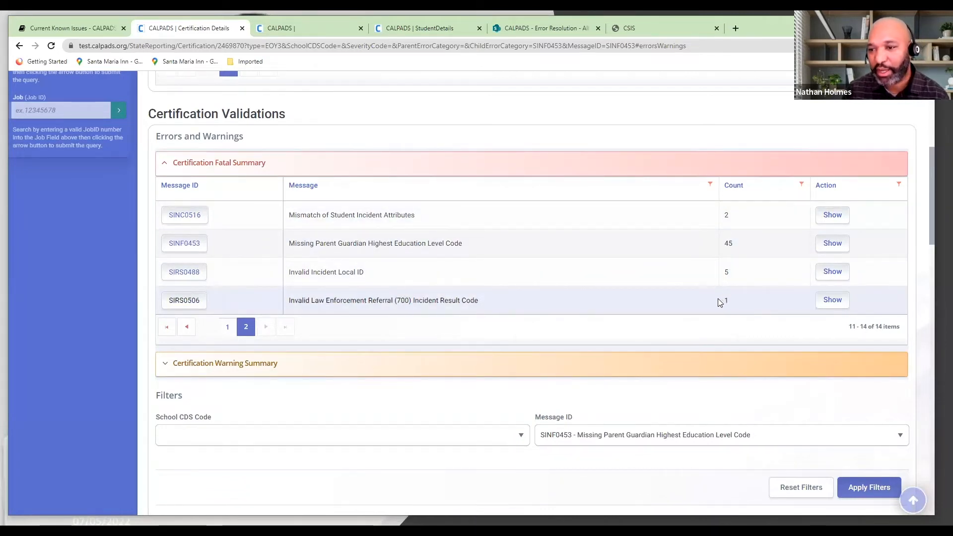
scroll(659, 307, "up", 6)
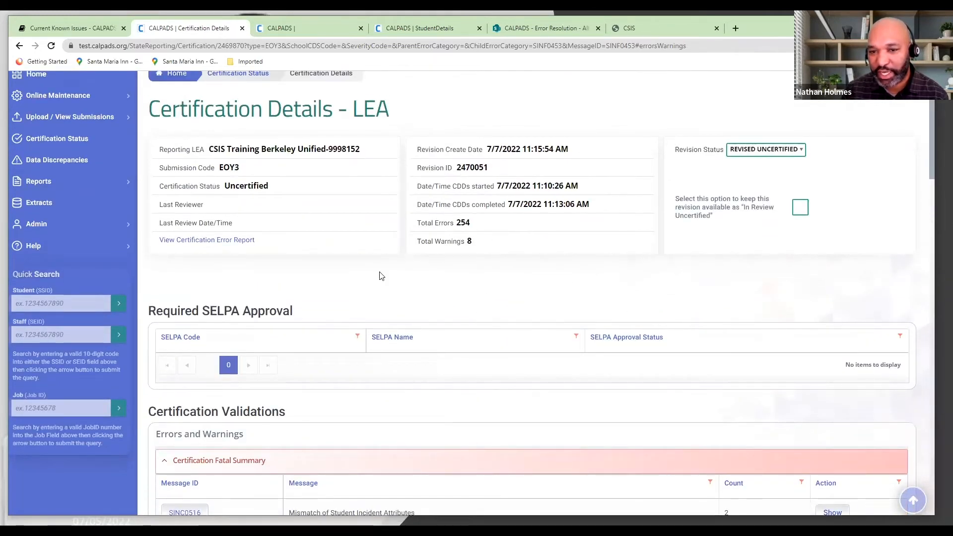
scroll(446, 302, "down", 1)
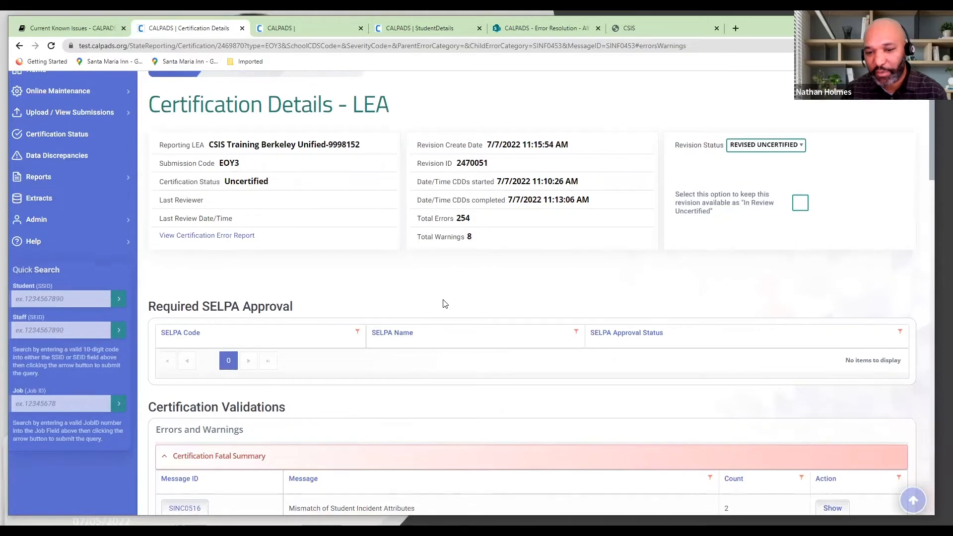
scroll(446, 304, "down", 3)
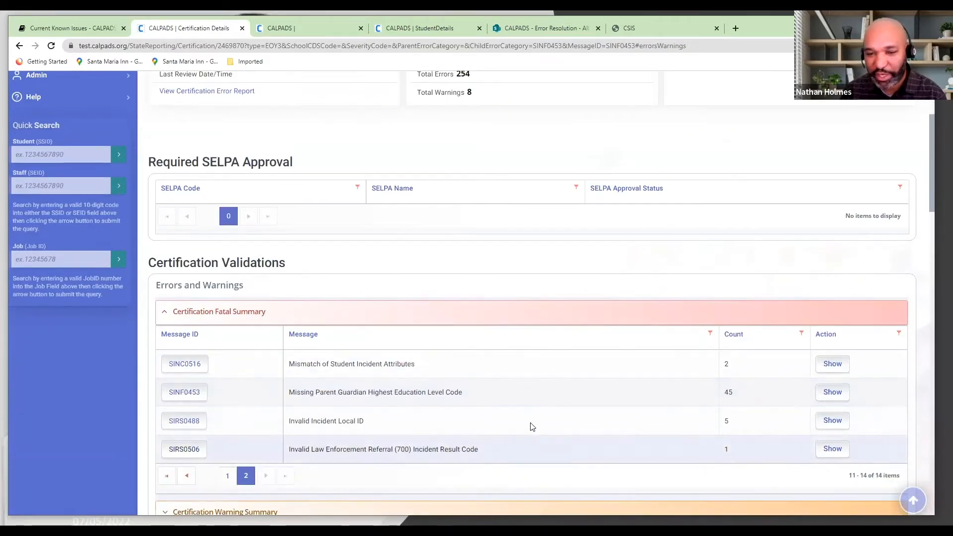
Compare the Revision Create Date with the Date/Time CDDs completed in the revision summary
scroll(508, 436, "up", 3)
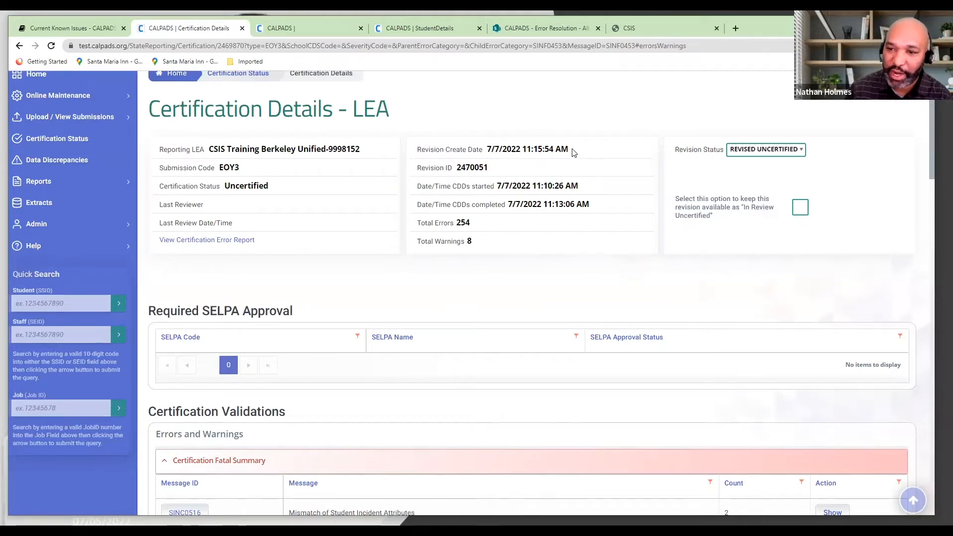
left_click_drag(573, 152, 487, 152)
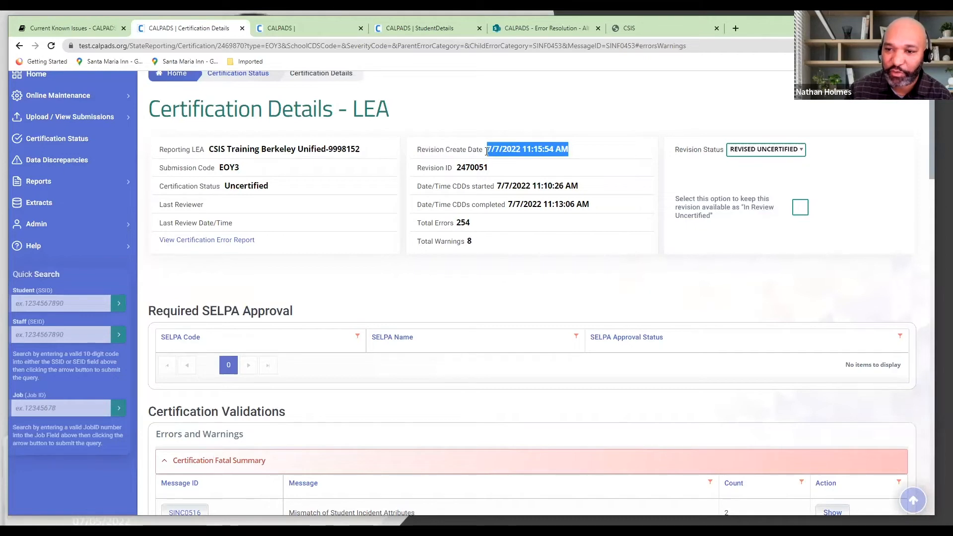
left_click(509, 164)
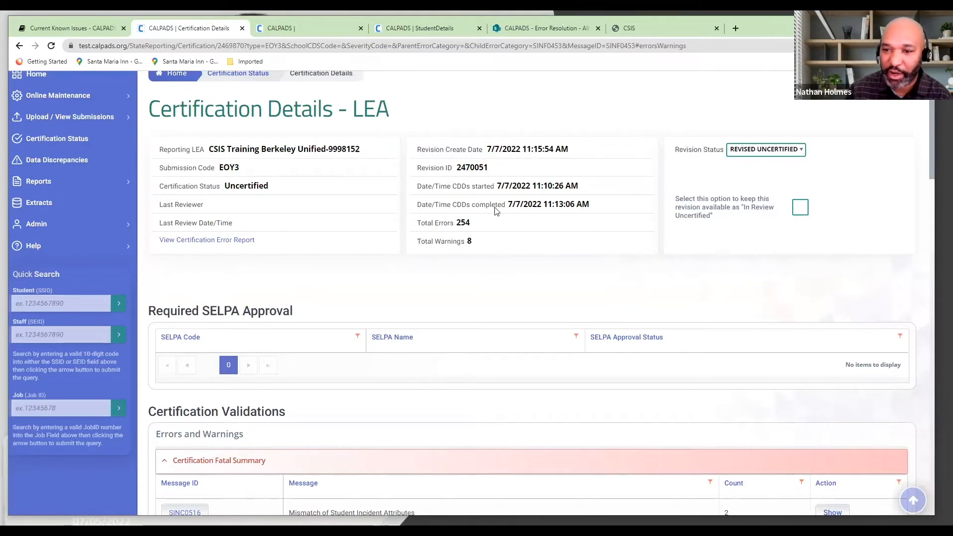
left_click_drag(417, 205, 589, 210)
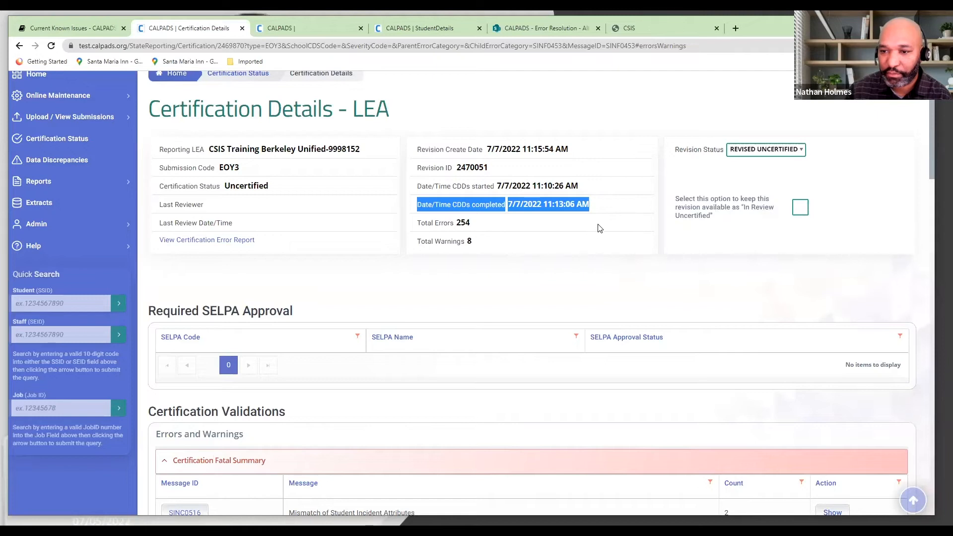
left_click(598, 227)
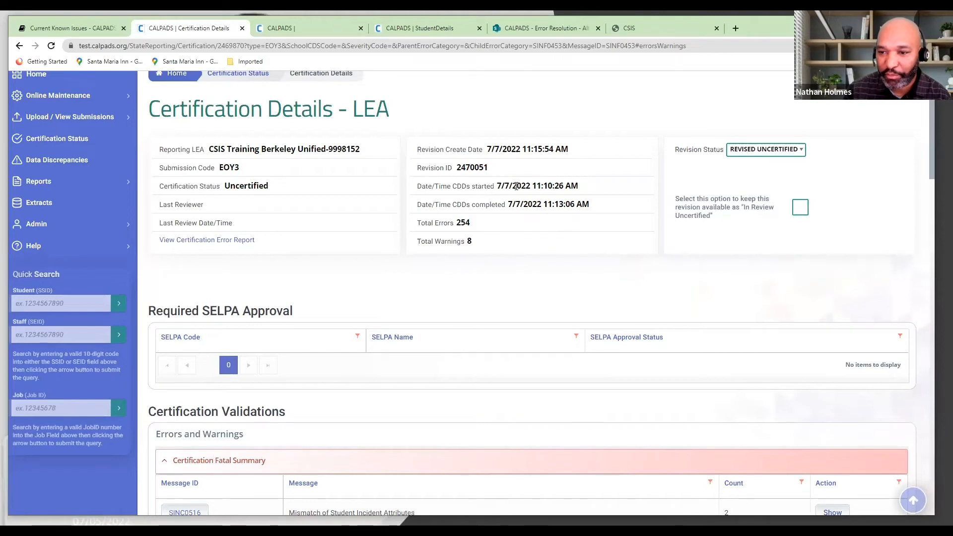
Check the CDDs started and completed times together with the revision's total errors
left_click_drag(581, 186, 534, 194)
left_click_drag(595, 205, 544, 209)
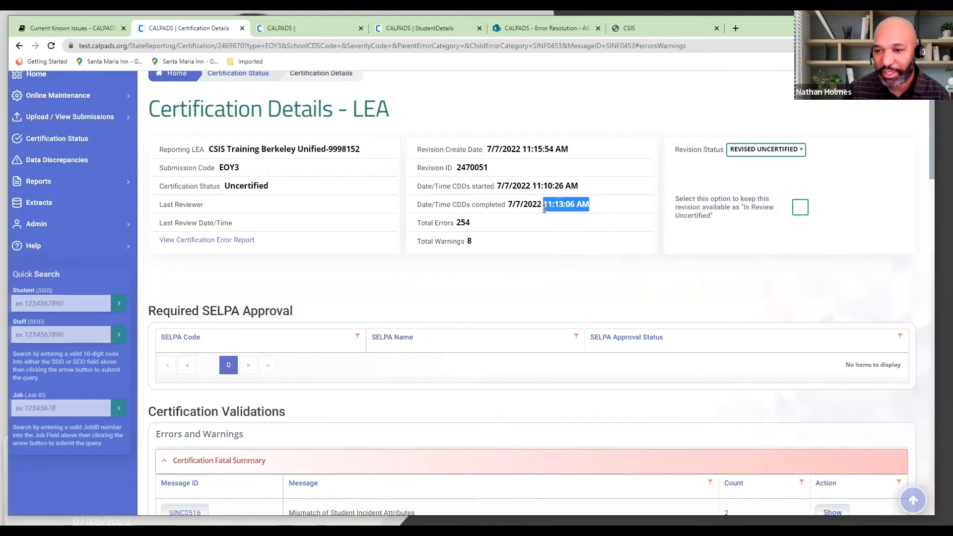
left_click(568, 217)
left_click_drag(596, 206, 512, 211)
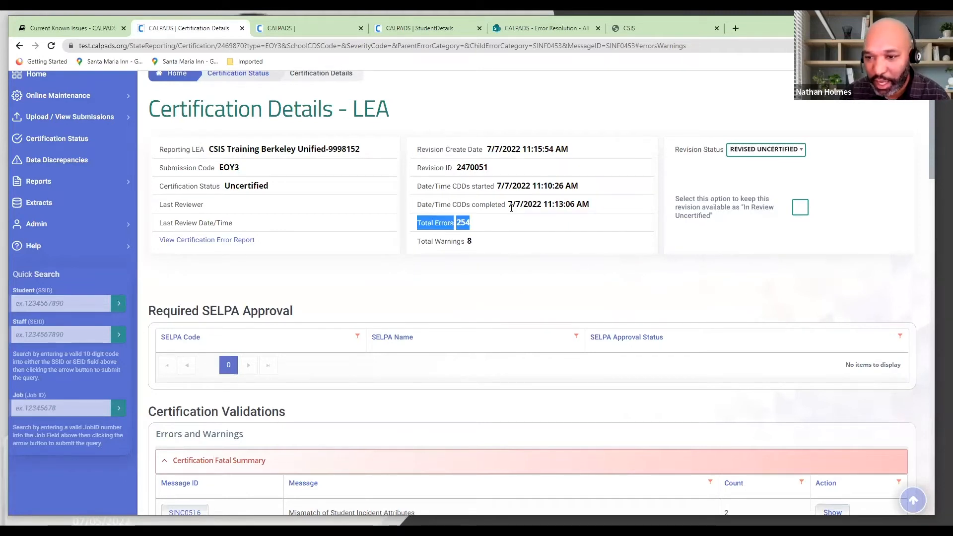
left_click_drag(599, 207, 512, 209)
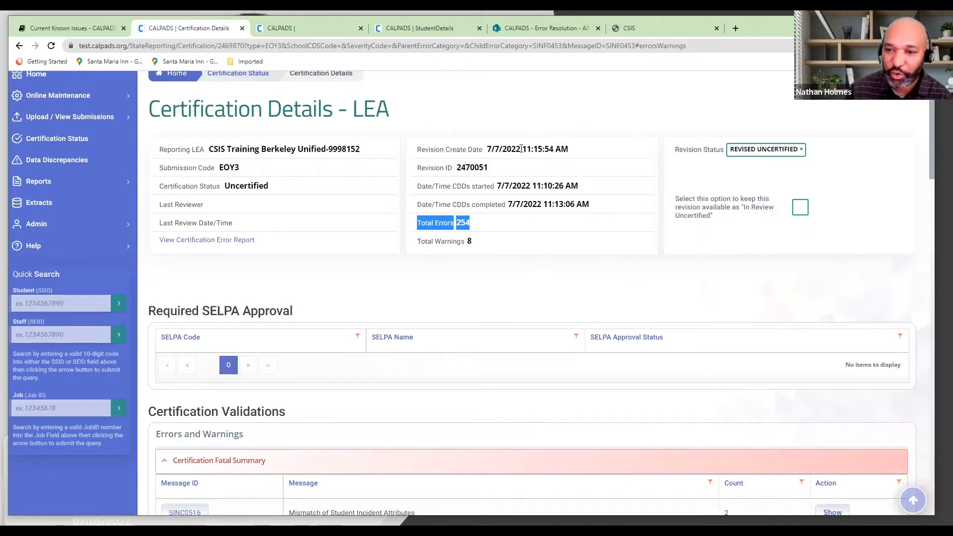
left_click(507, 218)
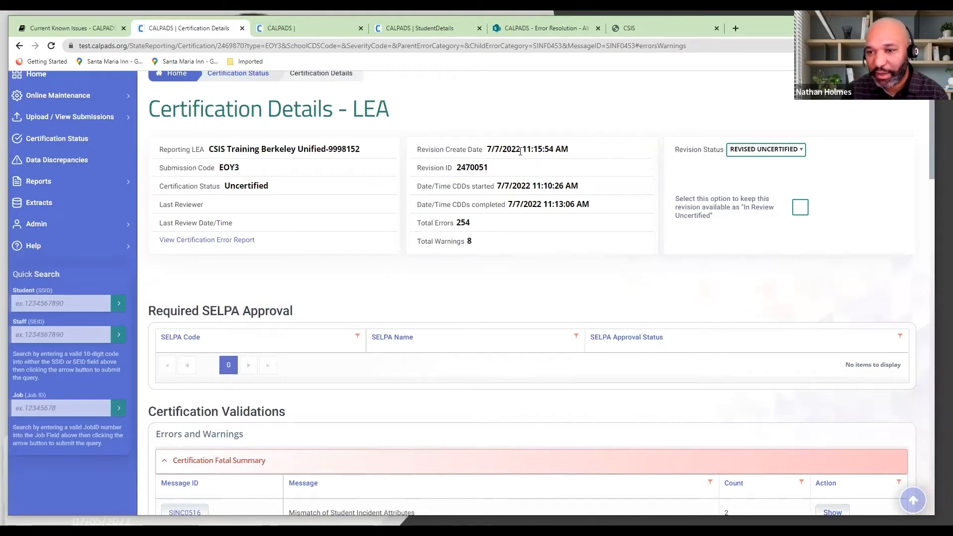
Examine the full Revision Create Date and time, and recheck the SINF0453 count in the fatal summary
left_click_drag(523, 149, 569, 148)
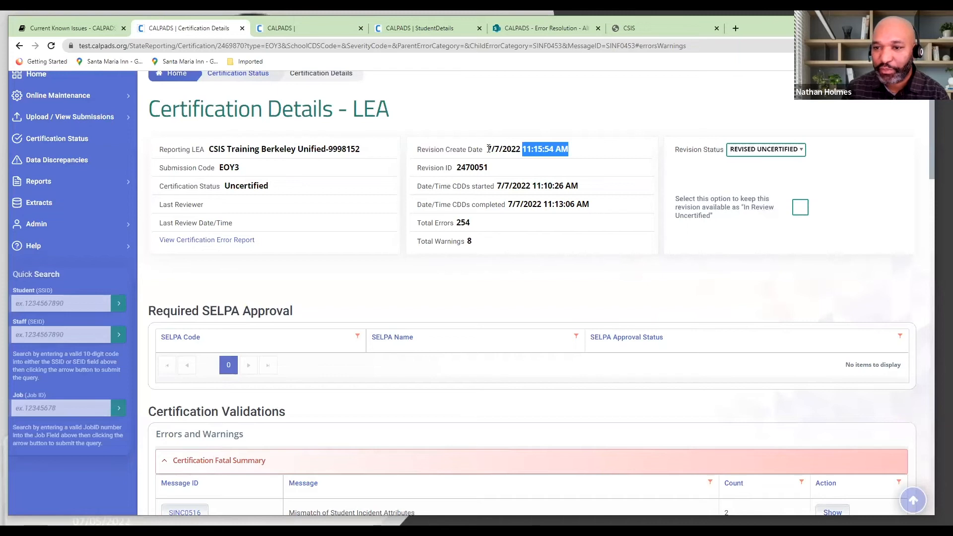
left_click_drag(488, 149, 571, 149)
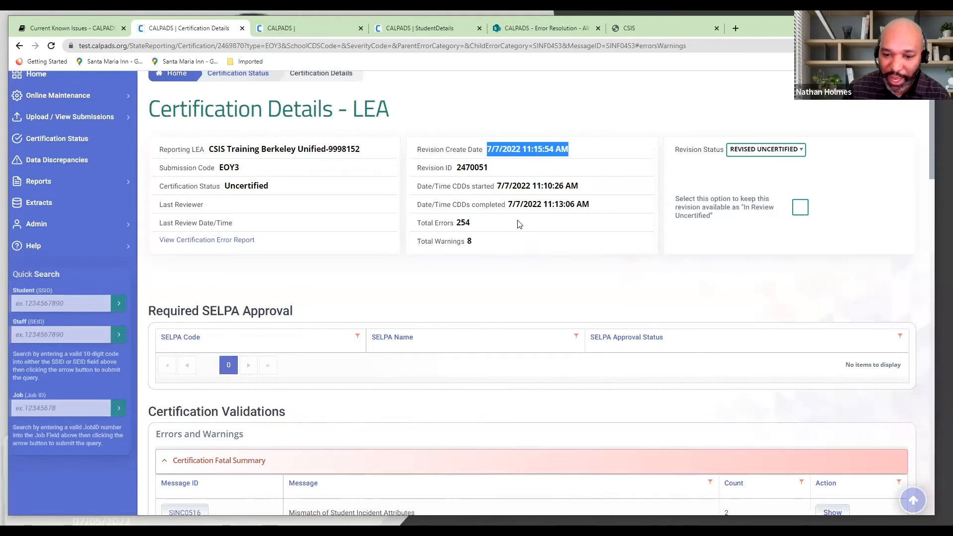
scroll(517, 248, "down", 4)
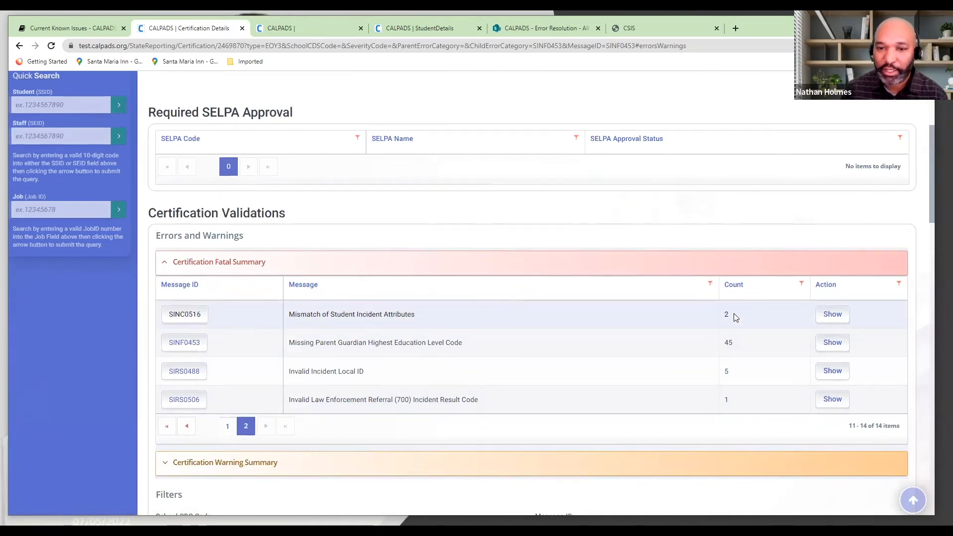
scroll(665, 332, "up", 1)
scroll(665, 336, "up", 3)
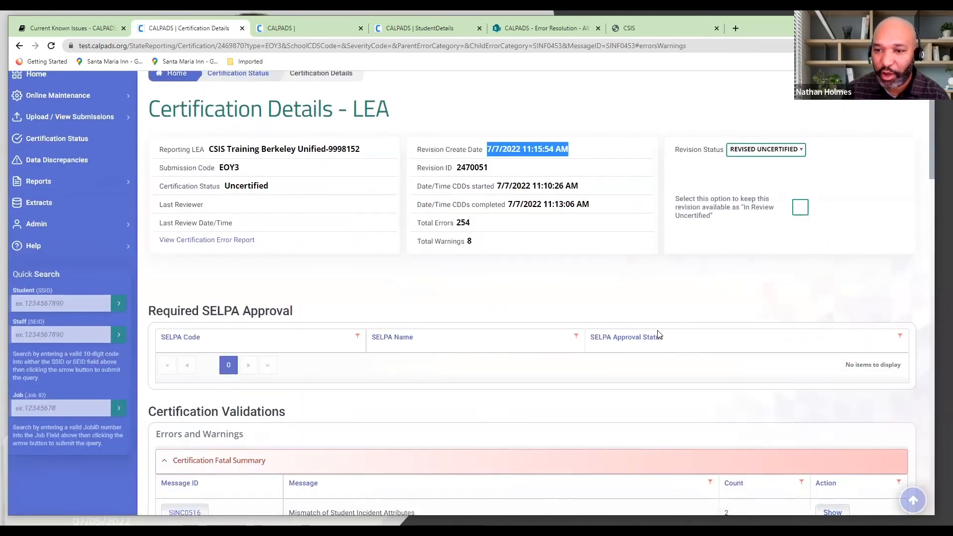
left_click(566, 317)
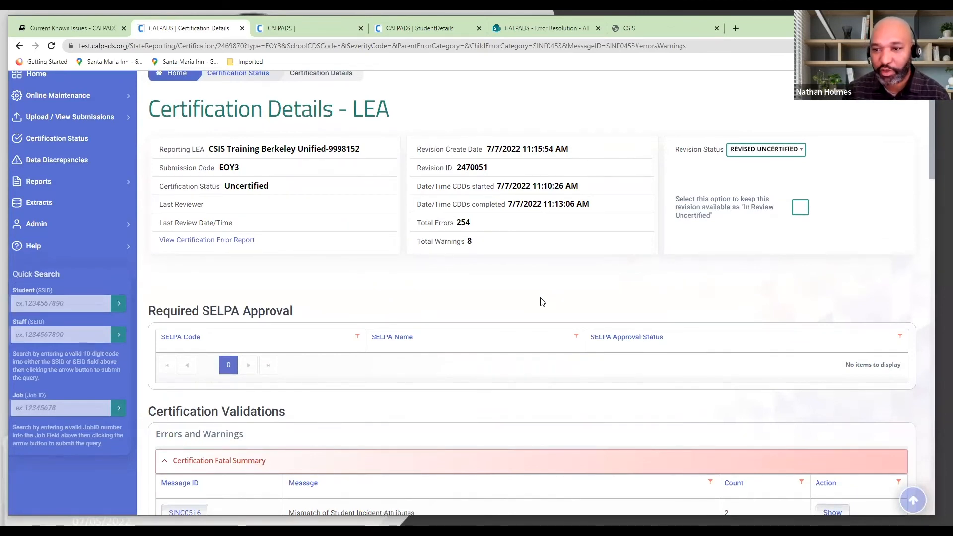
Reload the Certification Details page and review its revision summary and Certification Validations section
key("F5")
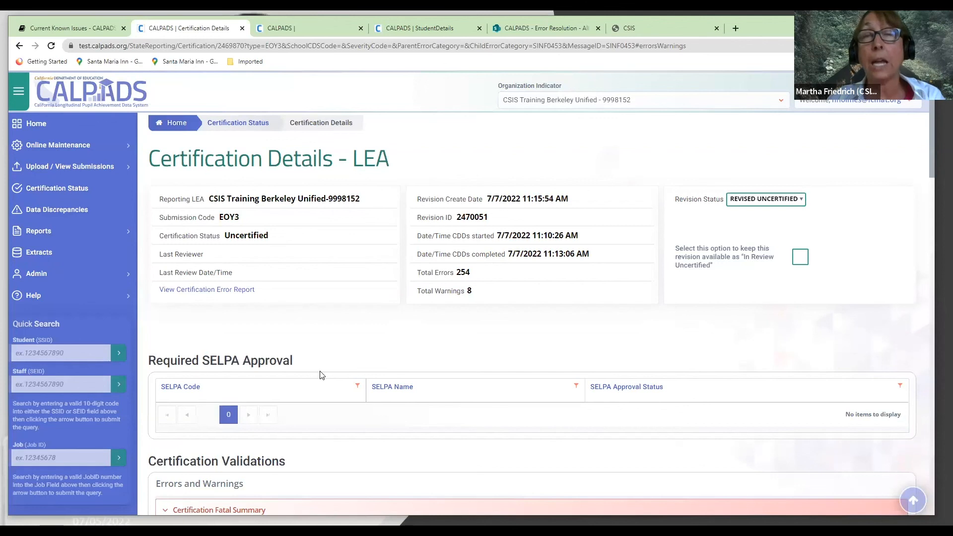
scroll(294, 378, "down", 3)
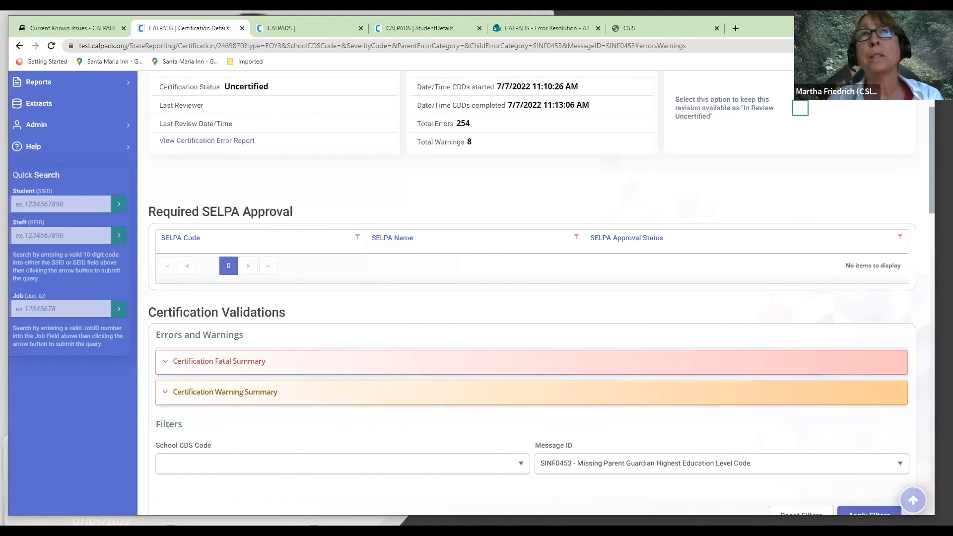
key("alt+Tab")
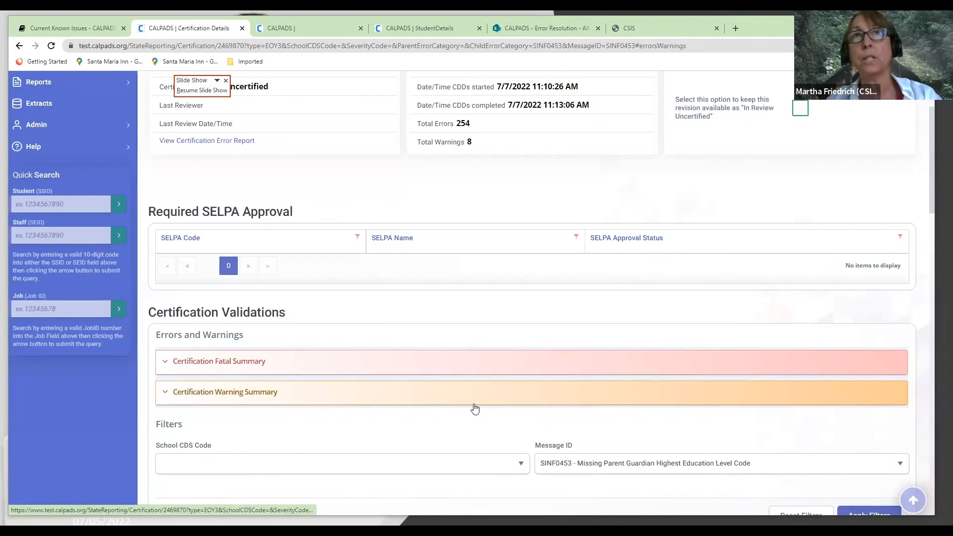
scroll(474, 408, "up", 2)
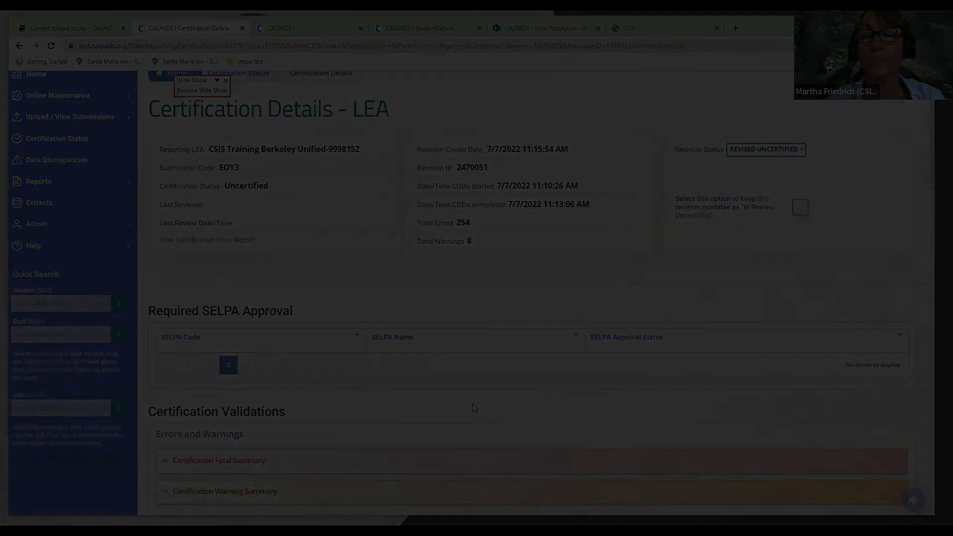